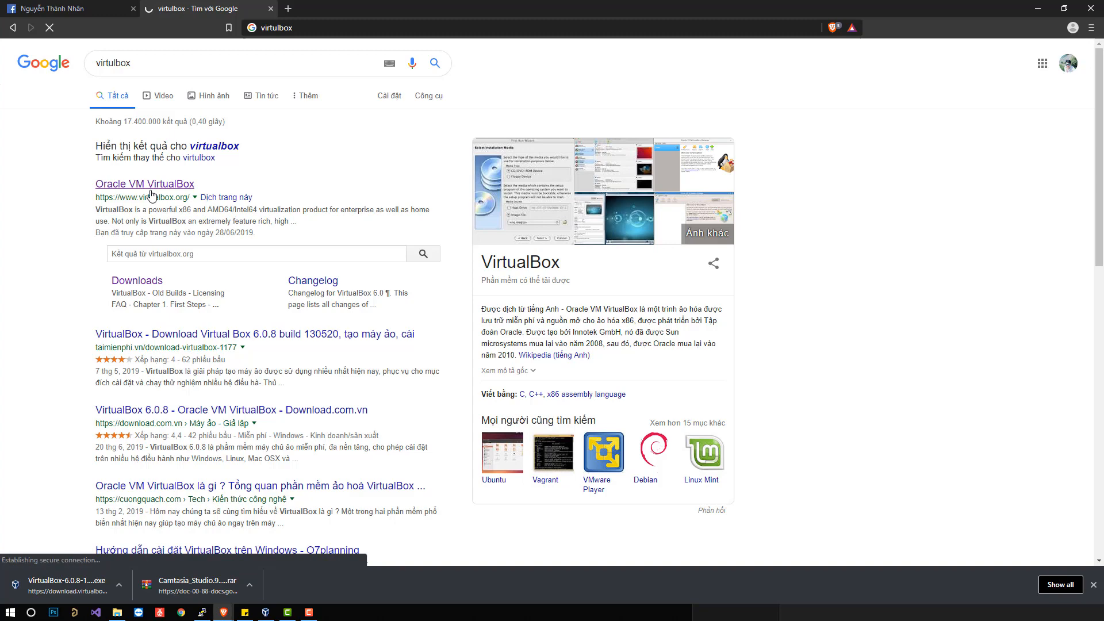
Open the Oracle VM VirtualBox website's Downloads page and highlight the Windows hosts package under VirtualBox 6.0.8.
left_click(151, 192)
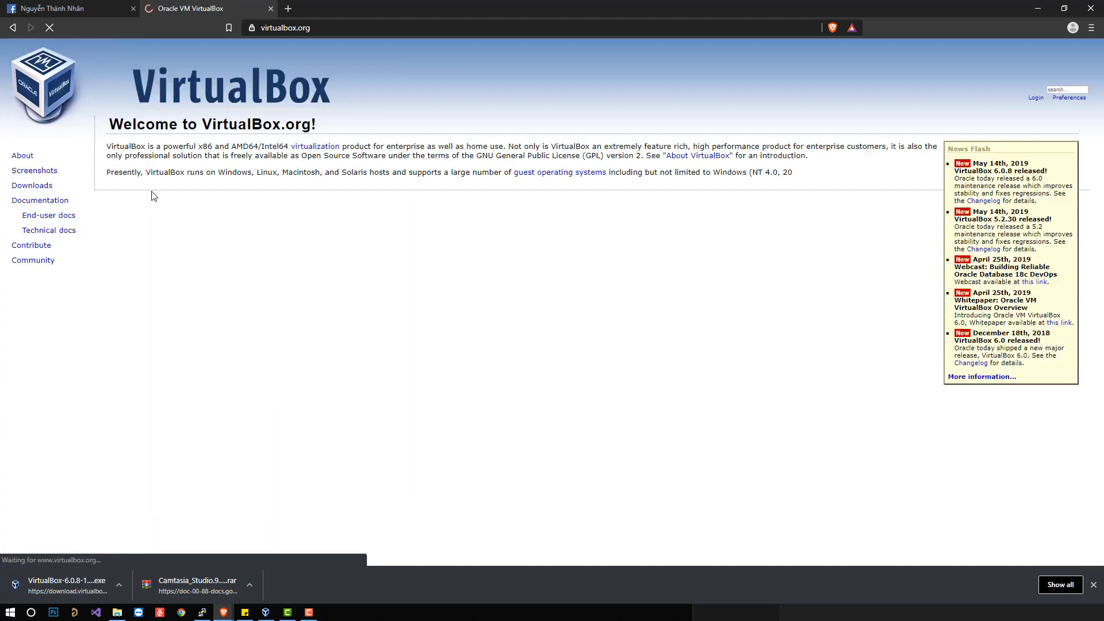
left_click(31, 185)
left_click_drag(117, 245, 188, 246)
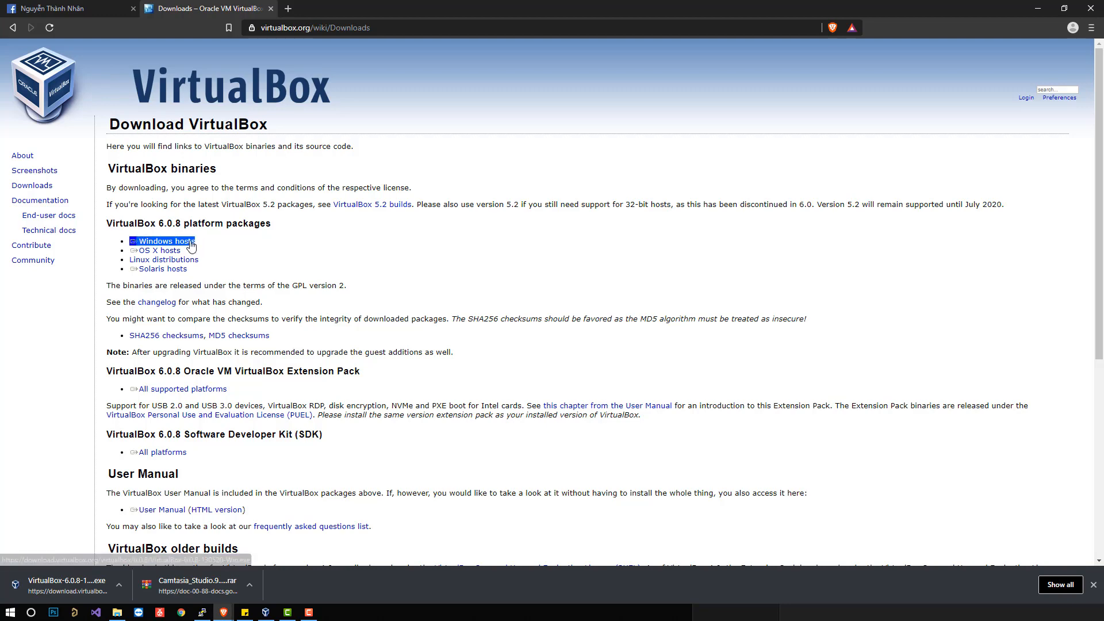
right_click(191, 242)
left_click(213, 228)
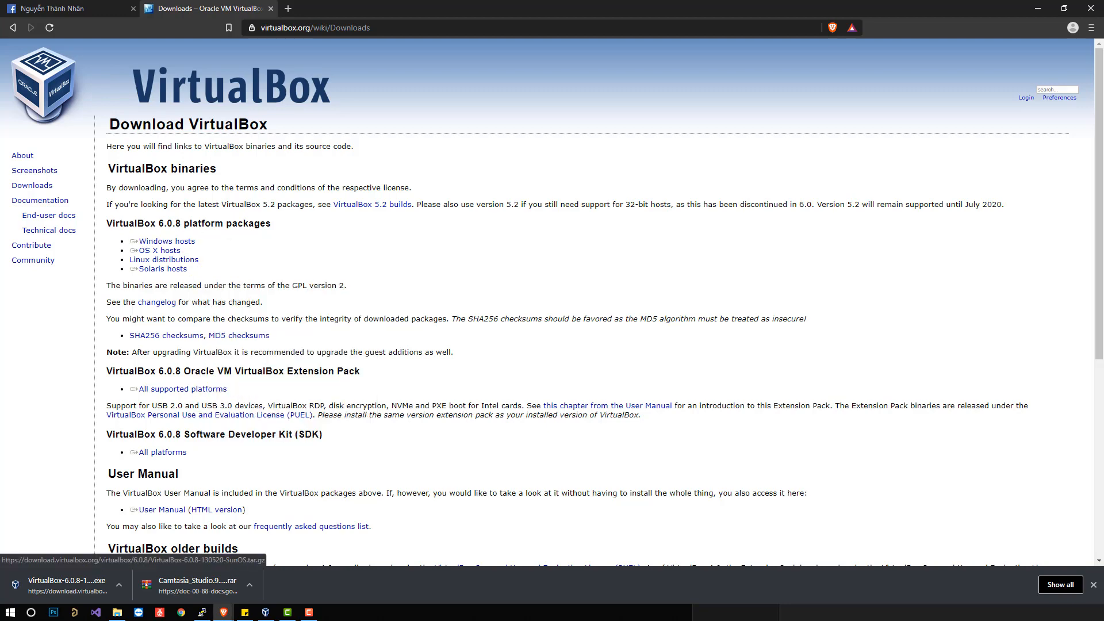
Show the downloaded VirtualBox 6.0.8 installer in its folder, view its available actions, and close the folder window.
right_click(59, 590)
left_click(86, 563)
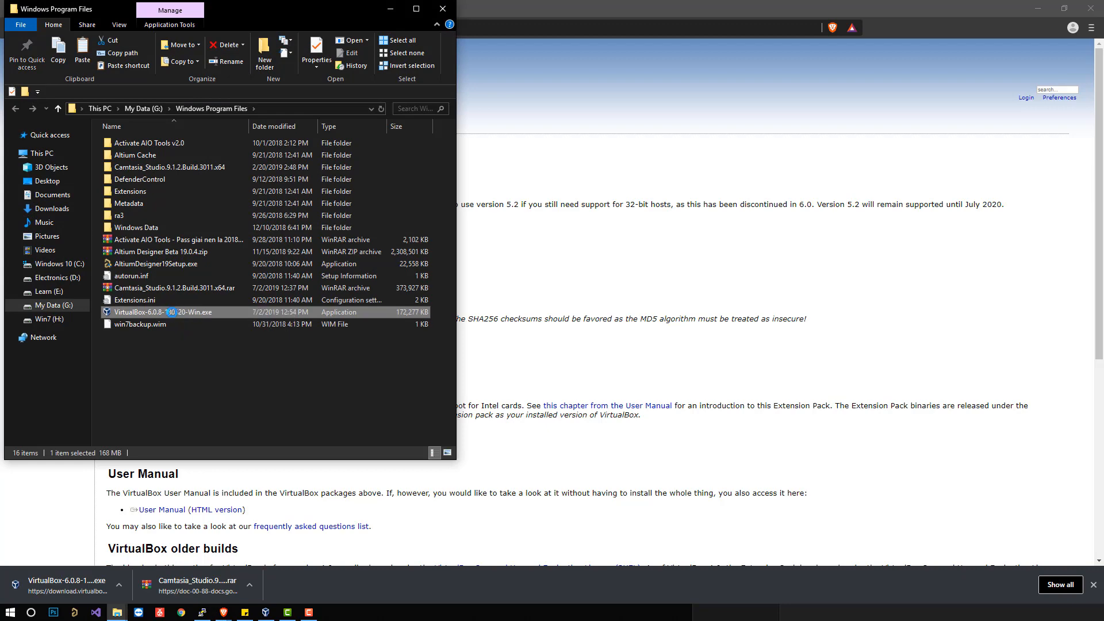
right_click(172, 313)
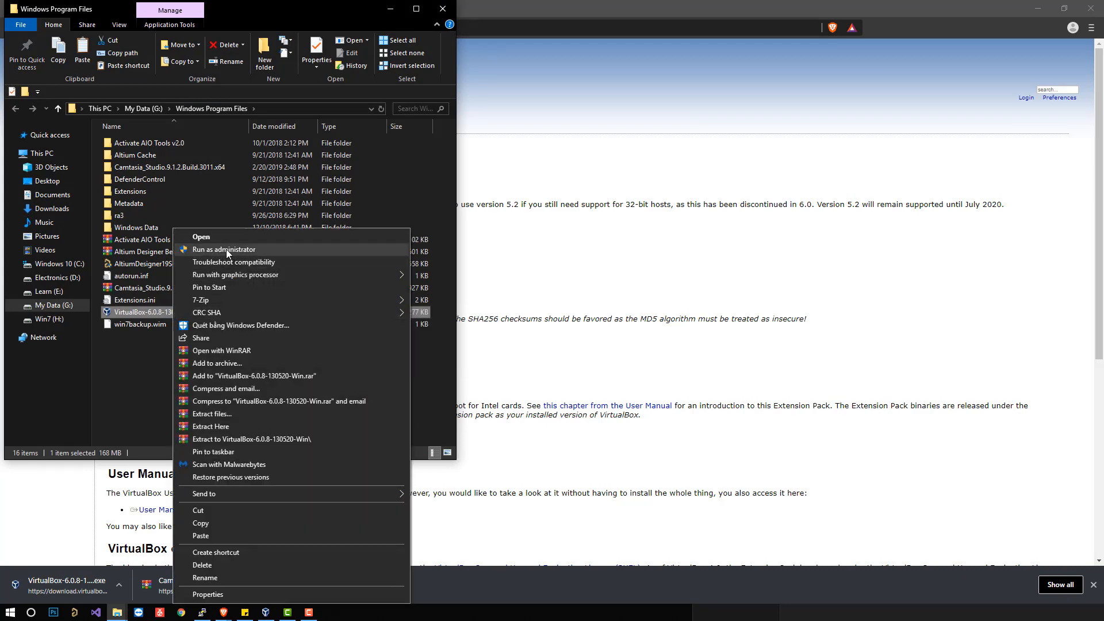
left_click(437, 15)
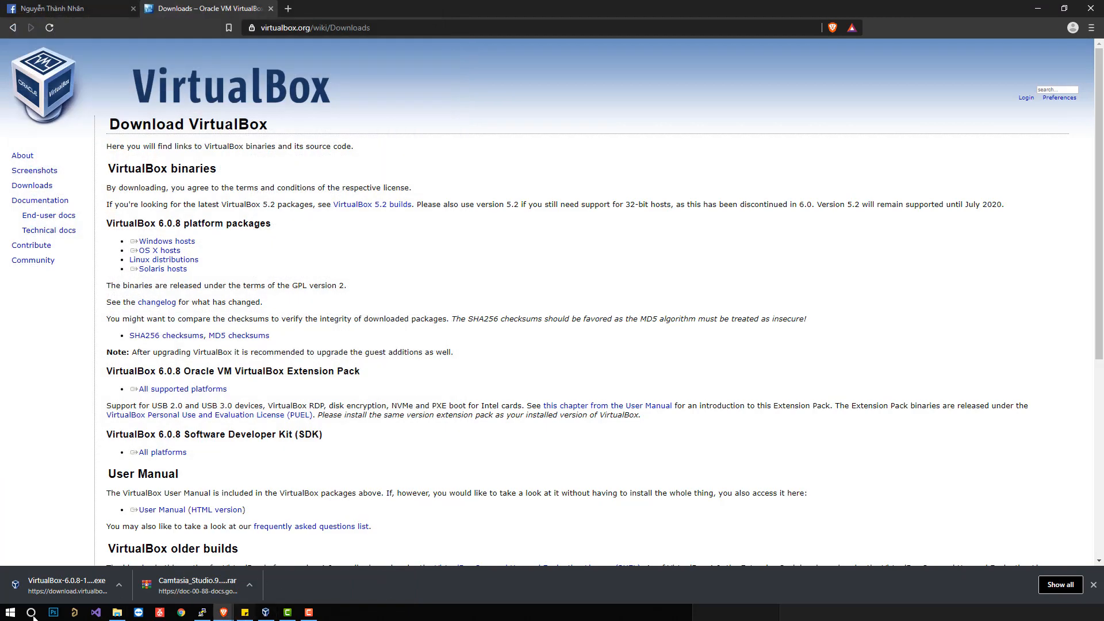
Switch to Oracle VM VirtualBox Manager and start a new virtual machine named server.
key("super")
left_click(266, 613)
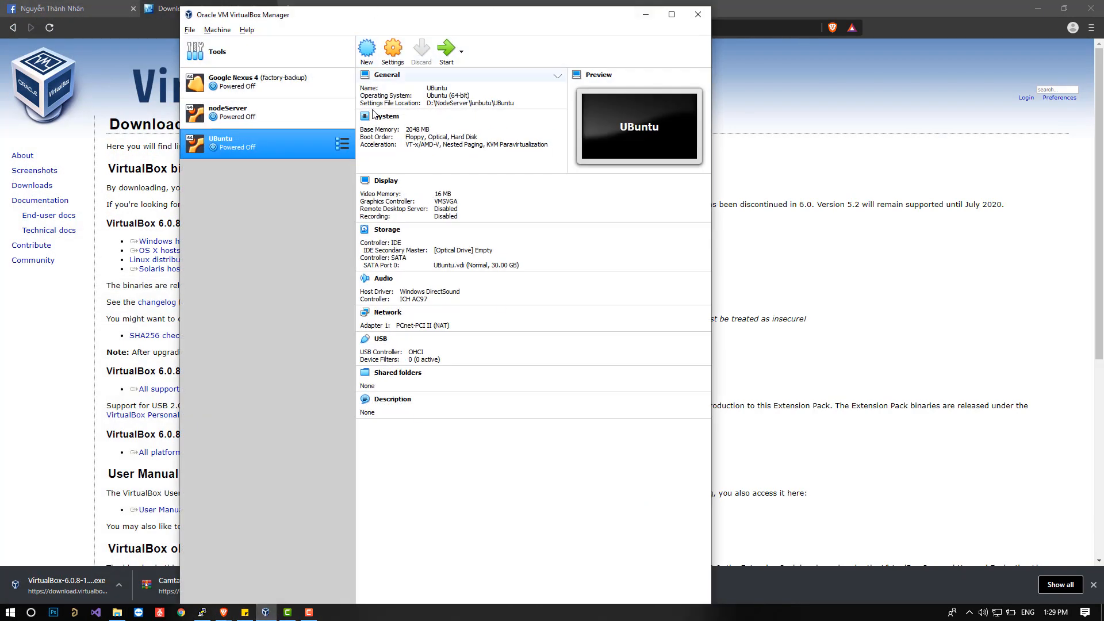
left_click(367, 50)
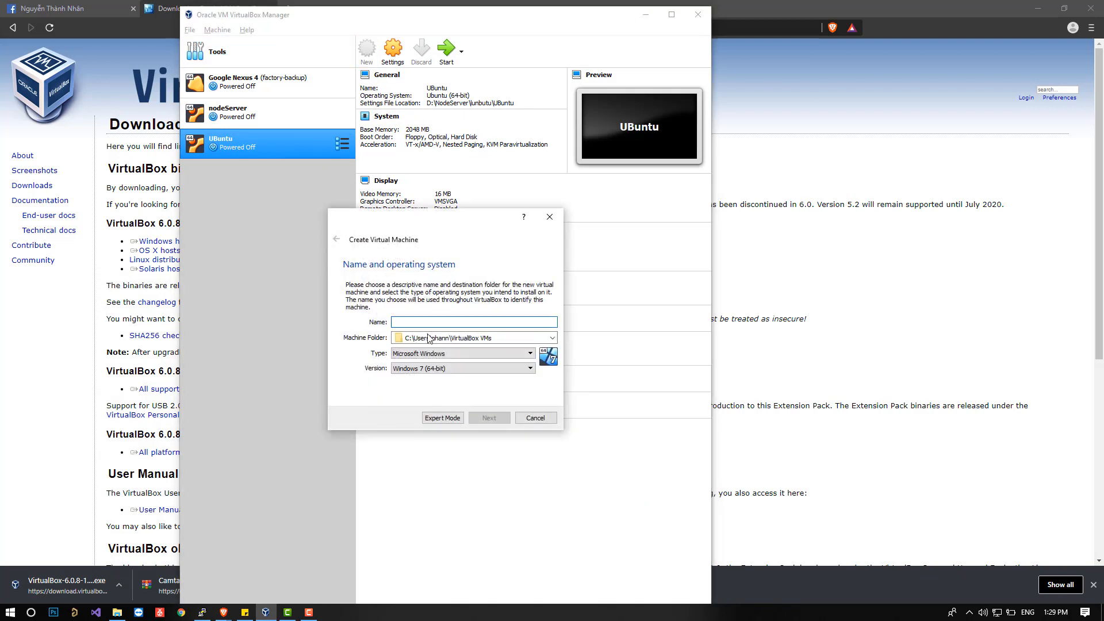
type("node-server")
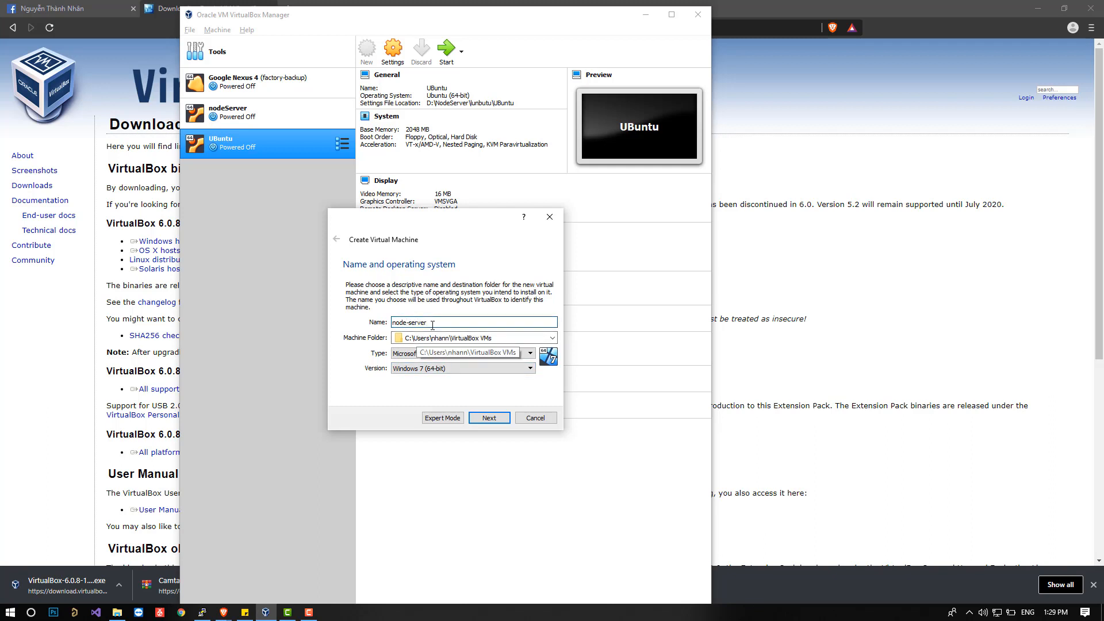
key("ctrl+a")
type("server")
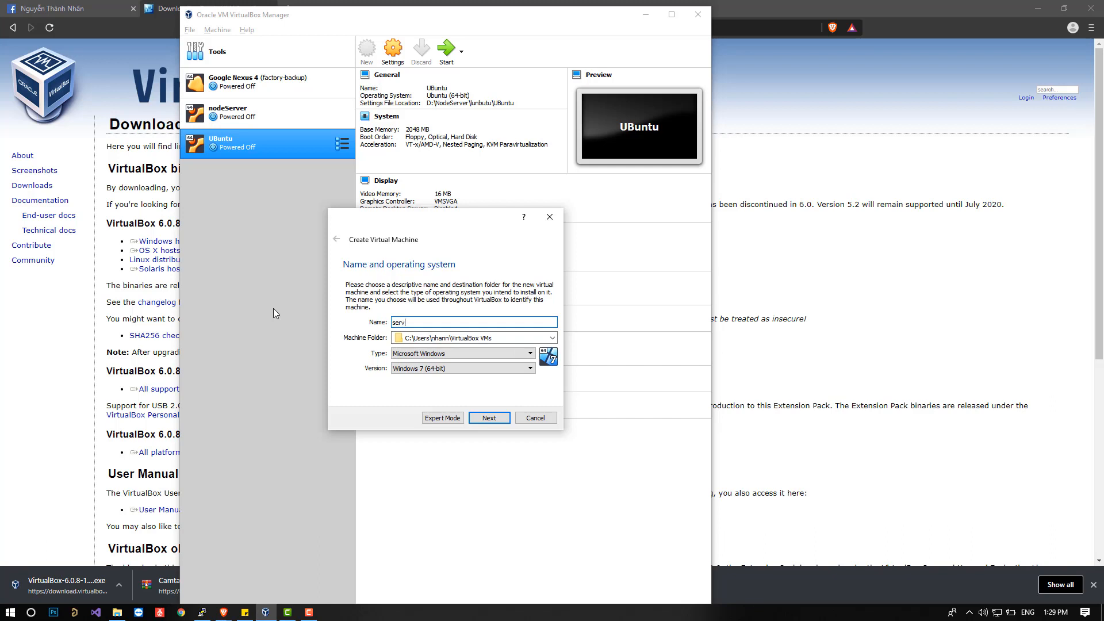
Set the new virtual machine's operating system type to Linux and its version to Ubuntu (64-bit).
left_click(499, 354)
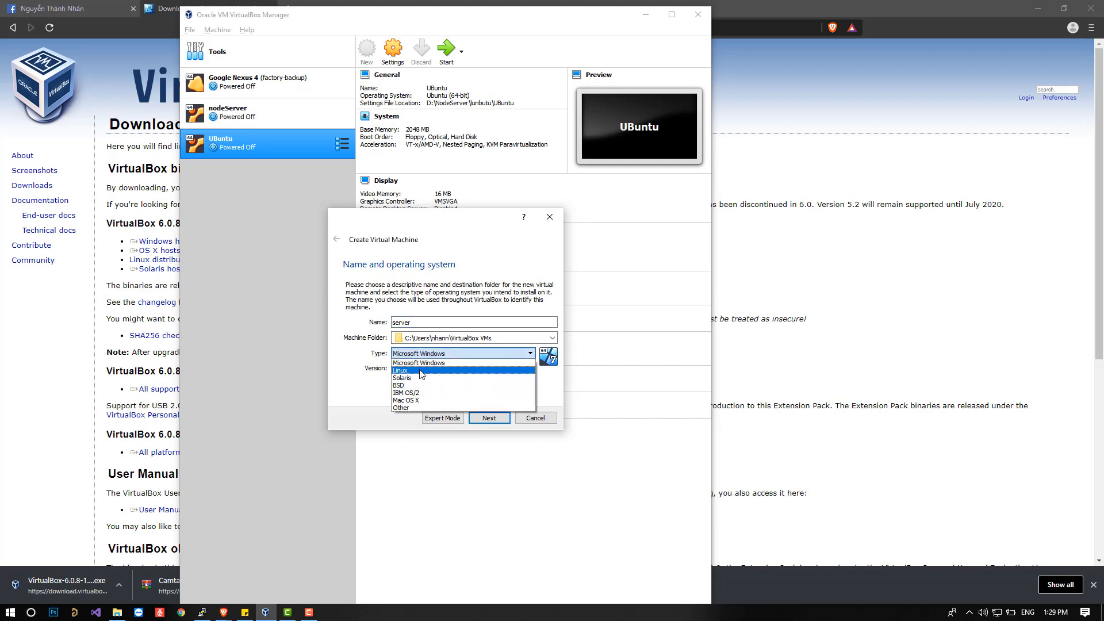
left_click(422, 370)
left_click(423, 368)
scroll(432, 401, "down", 3)
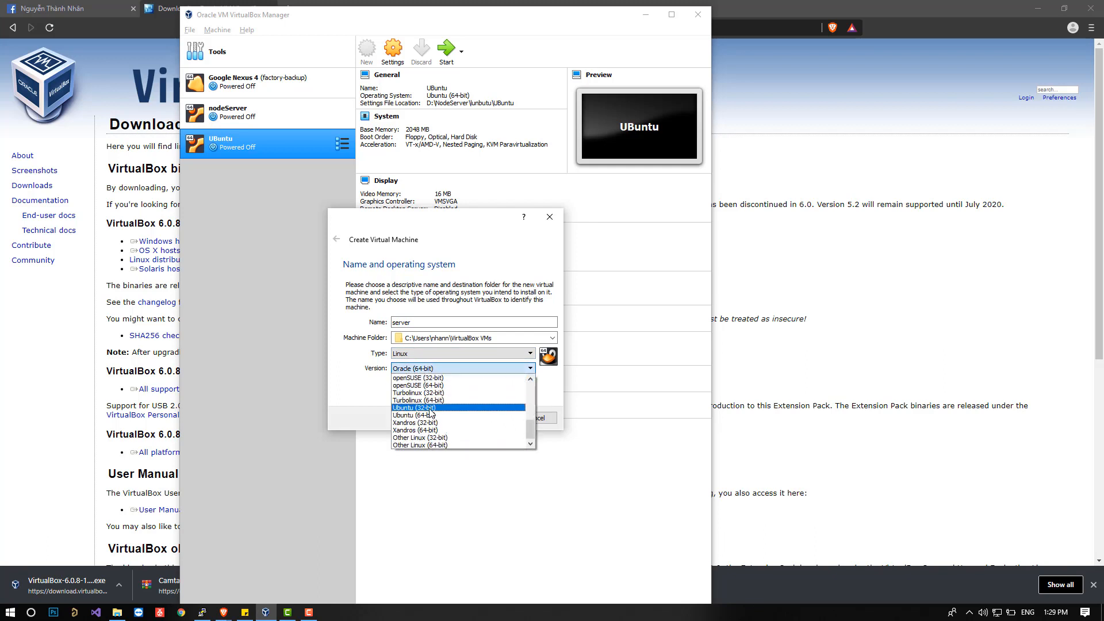
left_click(430, 415)
Set the virtual machine's folder to Server MQTT inside NodeServer on drive D.
left_click(491, 342)
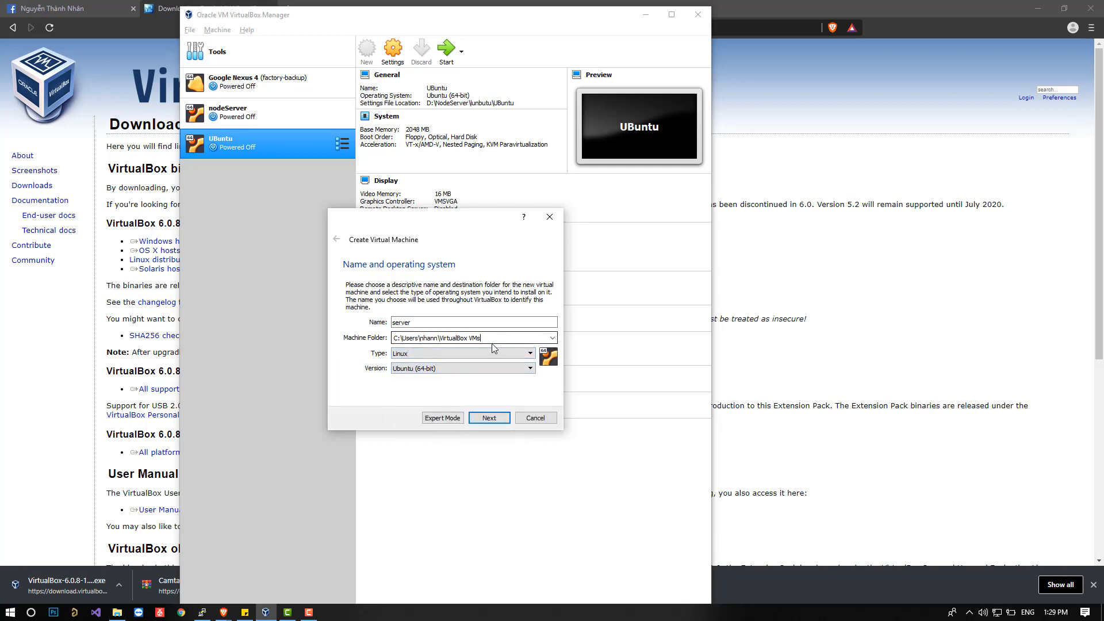
left_click(551, 337)
left_click(457, 358)
left_click(339, 298)
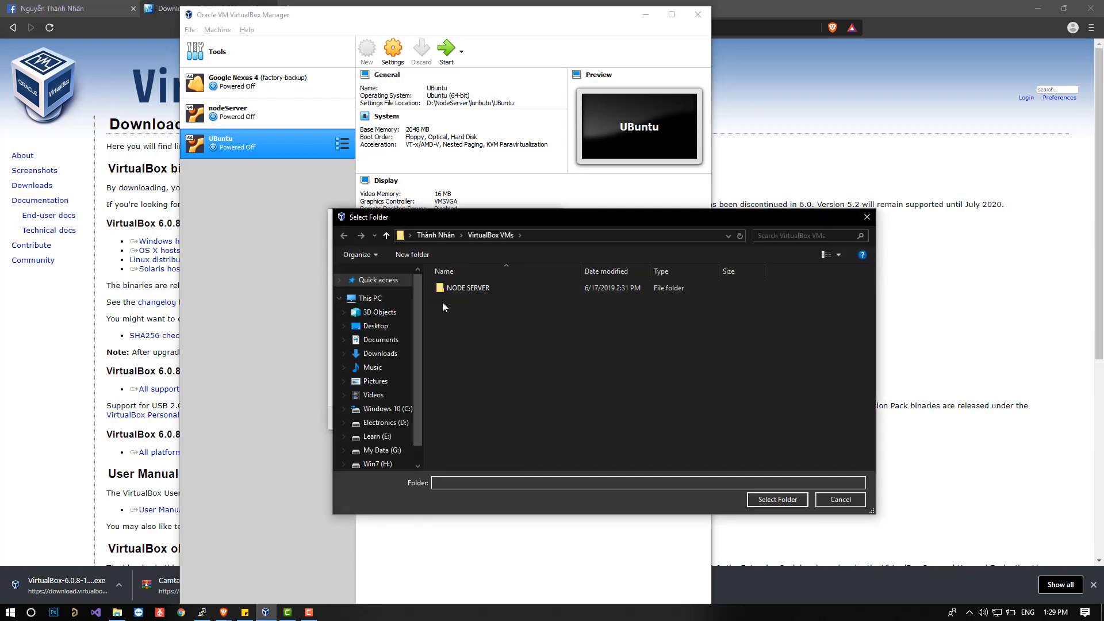
left_click(380, 423)
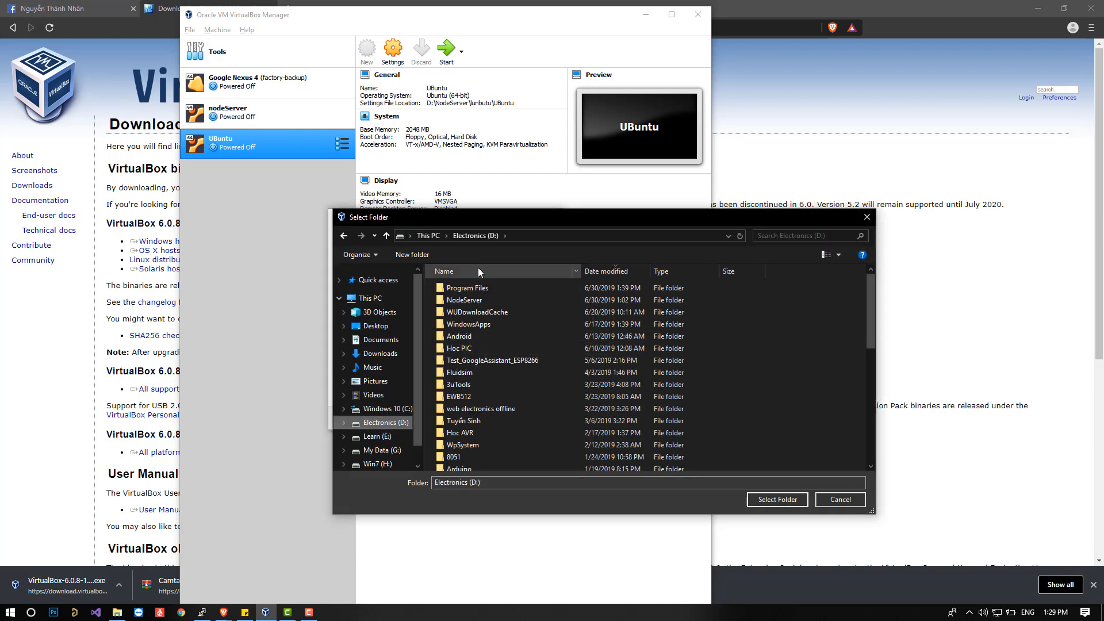
double_click(479, 298)
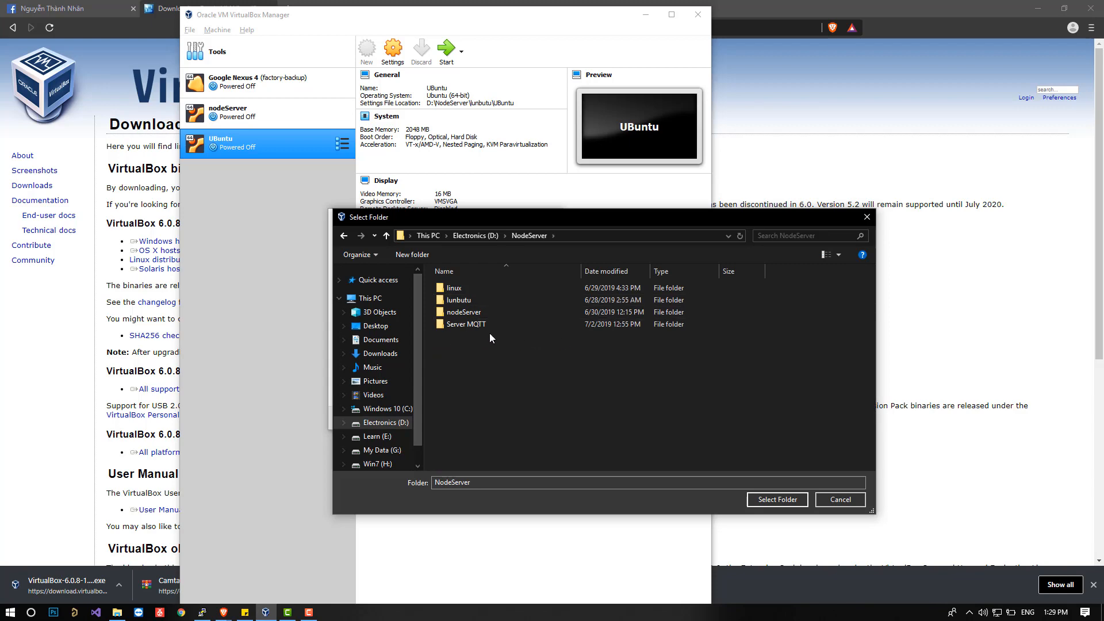
double_click(474, 325)
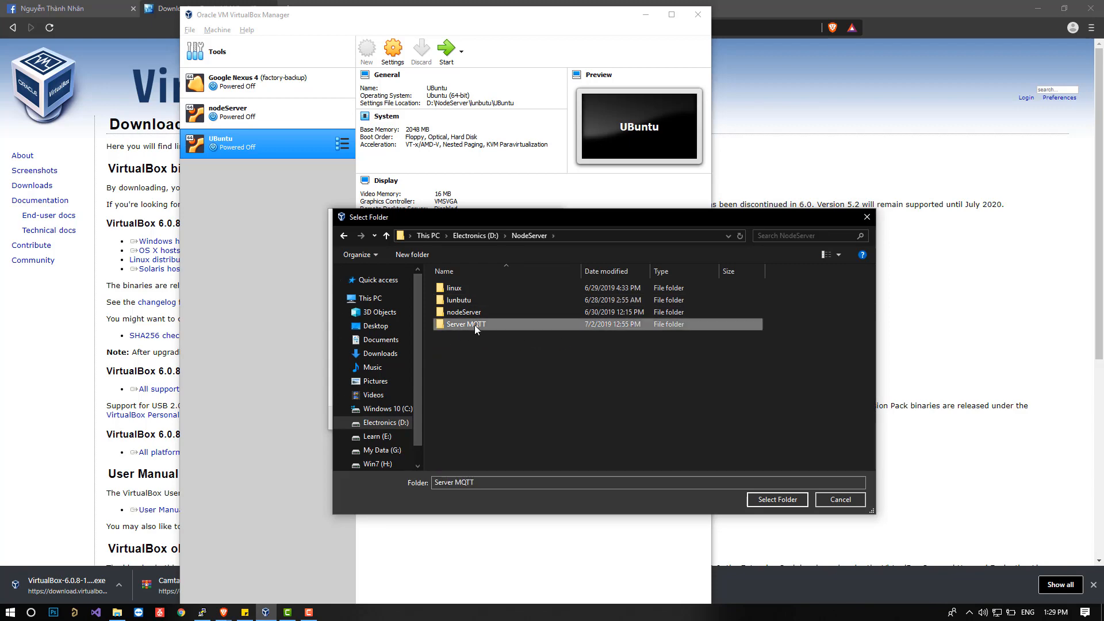
left_click(772, 499)
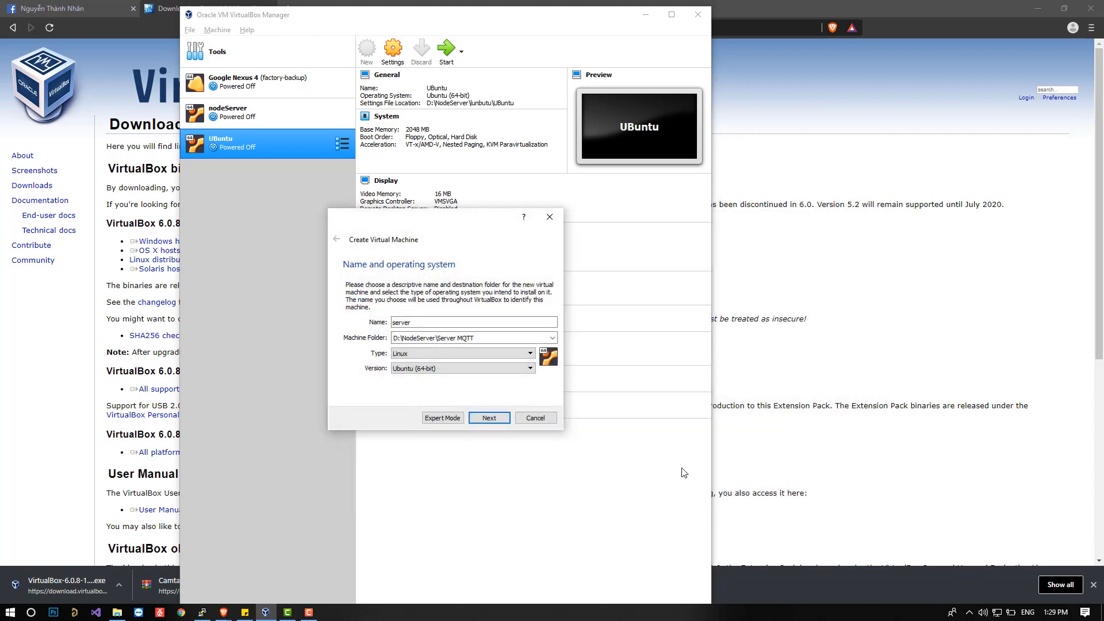
Create the virtual machine with 1024 MB of memory and a new dynamically allocated 10 GB virtual hard disk.
left_click(498, 420)
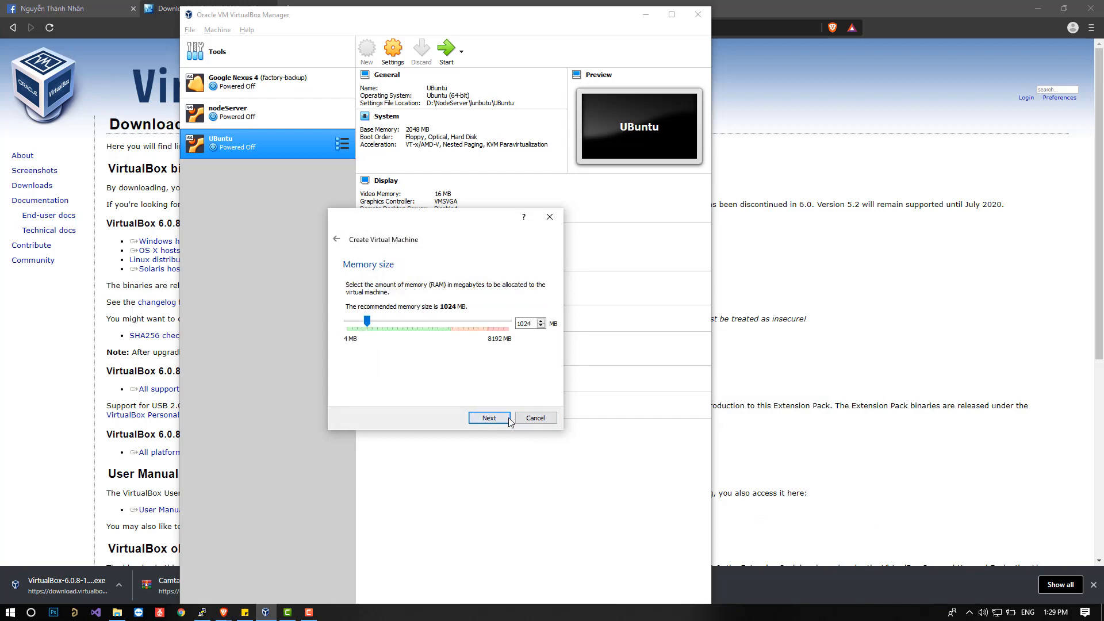
left_click(500, 420)
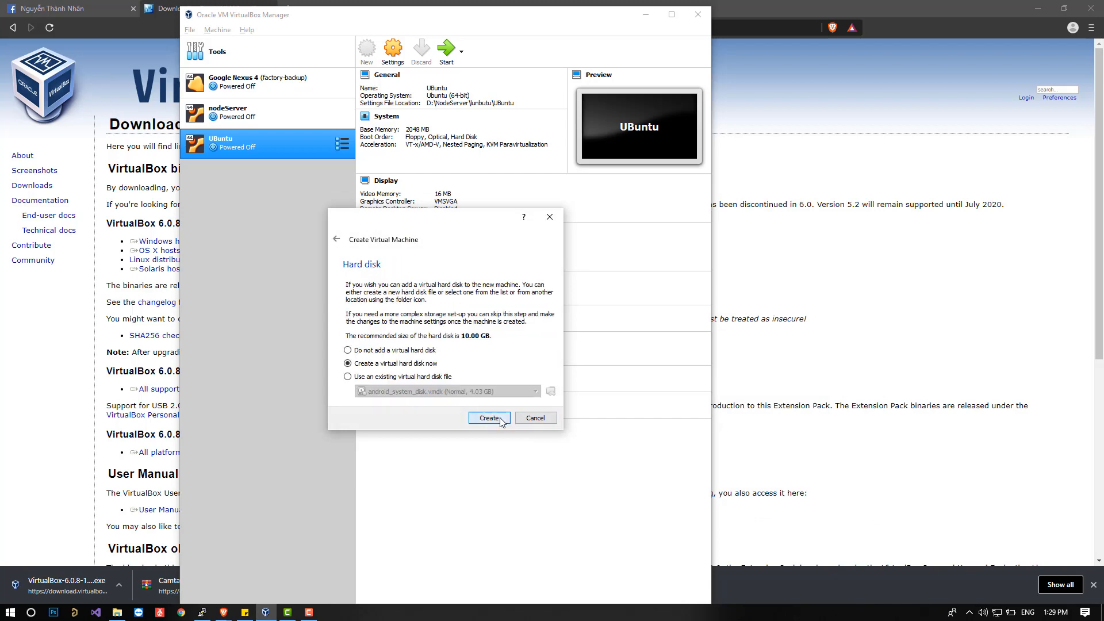
left_click(500, 419)
left_click(493, 438)
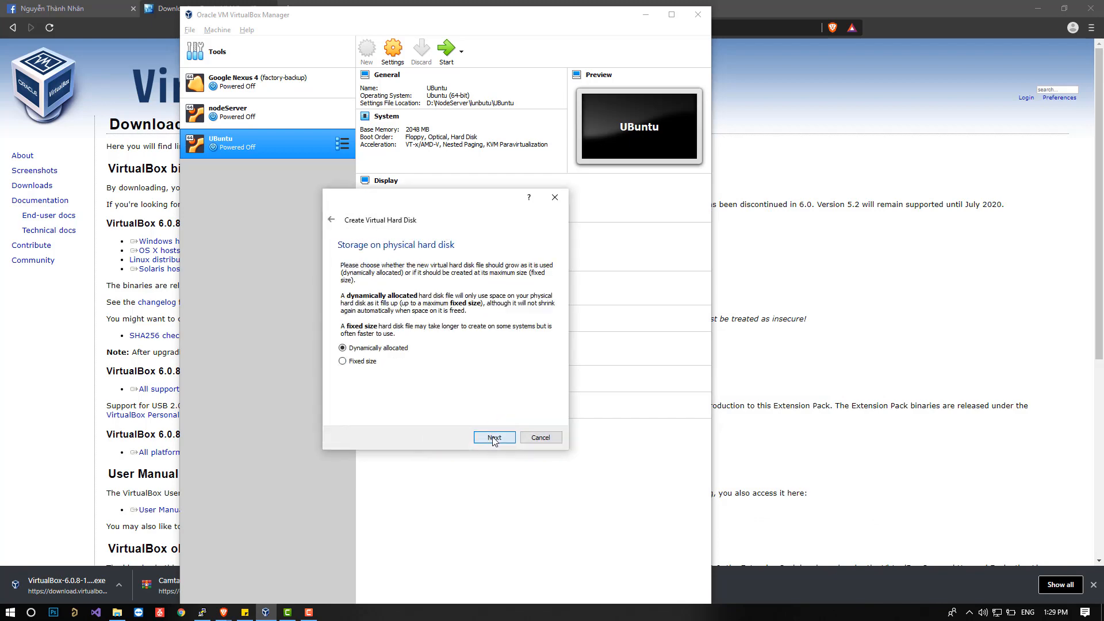
left_click(498, 437)
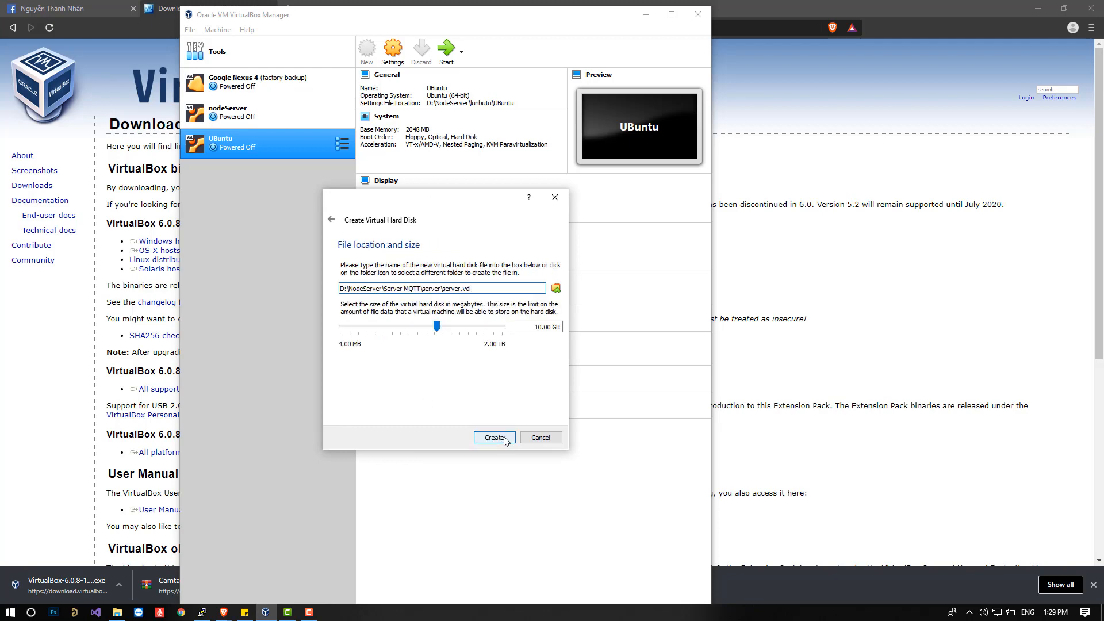
left_click(504, 438)
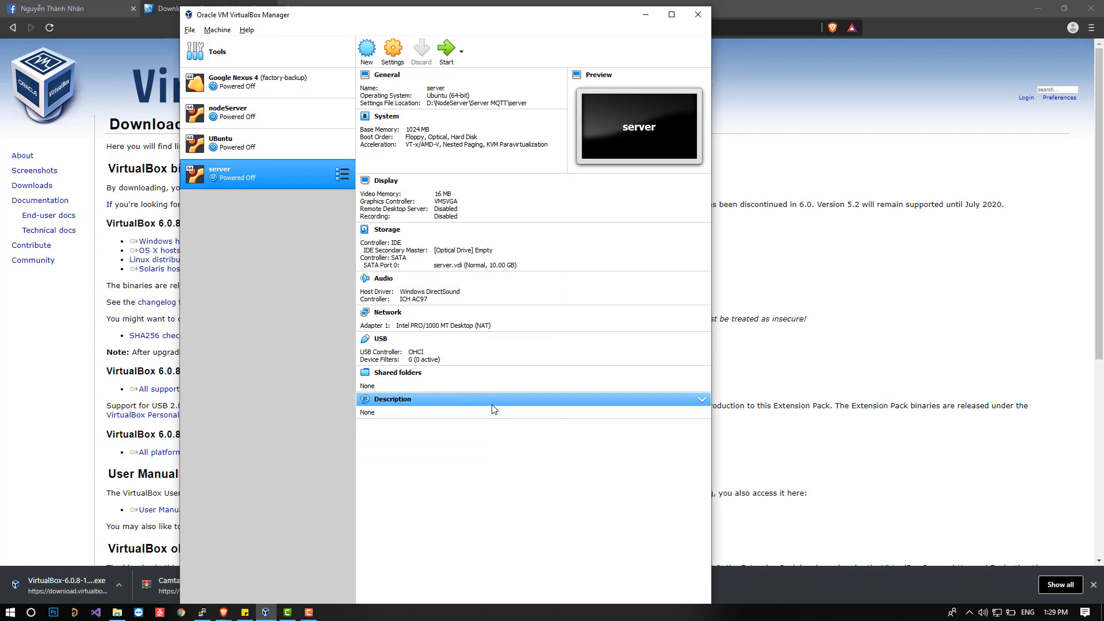
Review the Lubuntu virtual machine installation notes in the sticky note, highlighting the lines about downloading Lubuntu.
left_click(245, 610)
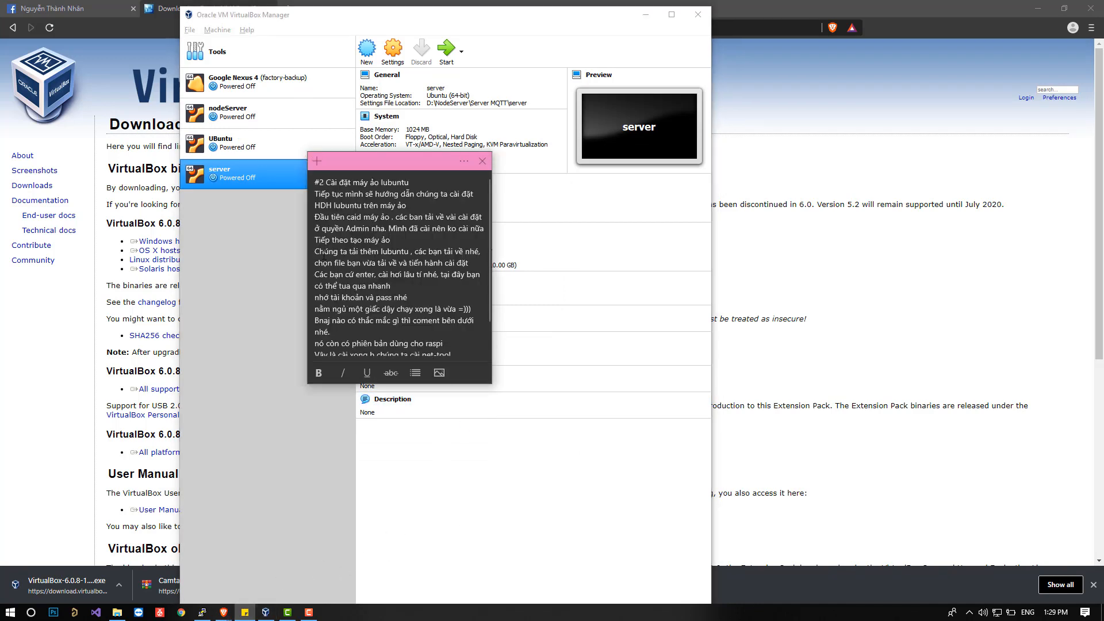
left_click_drag(315, 205, 407, 206)
left_click(403, 216)
mouse_move(319, 251)
left_mouse_down()
mouse_move(479, 260)
mouse_move(315, 252)
left_mouse_up()
Switch to the browser, search for lubuntu in a new tab, and open the lubuntu.net website.
left_click(245, 15)
left_click(240, 4)
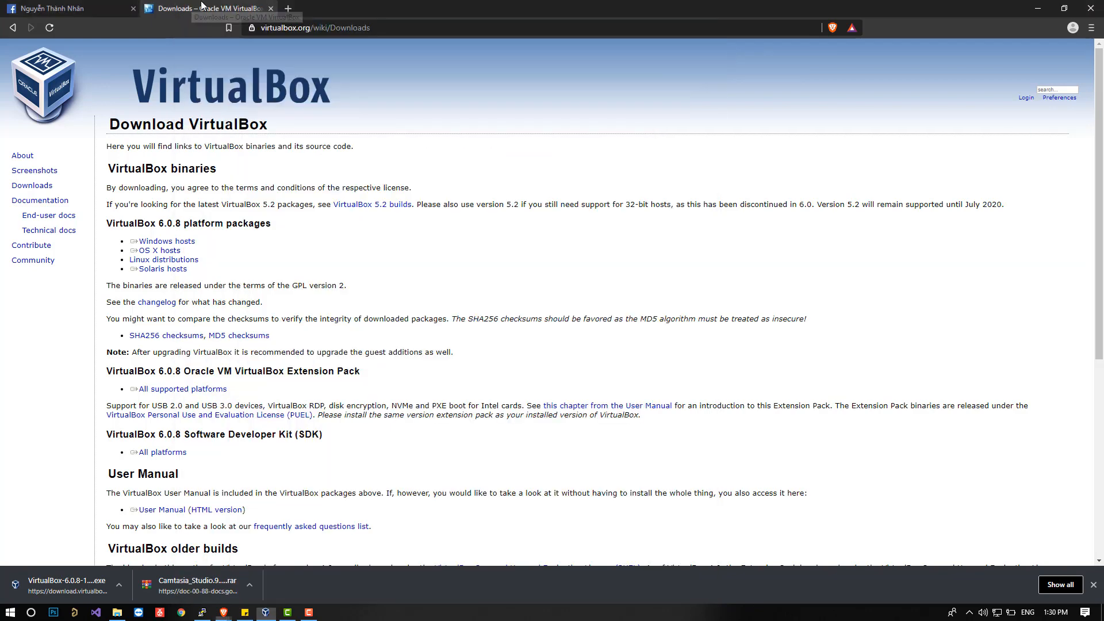
left_click(287, 8)
type("lubuntu")
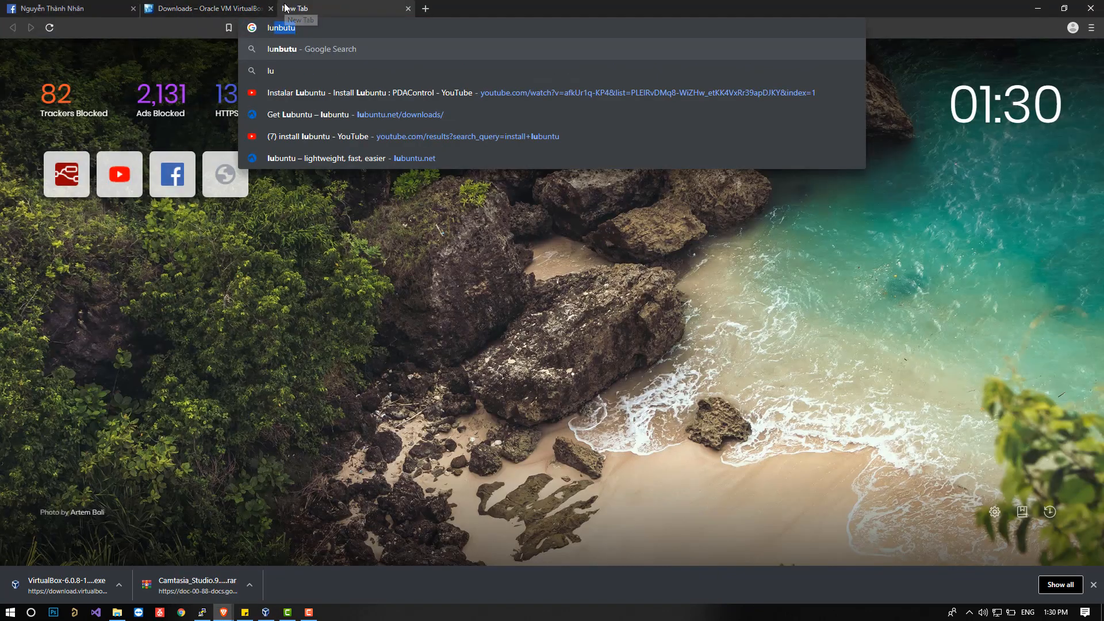
key("Return")
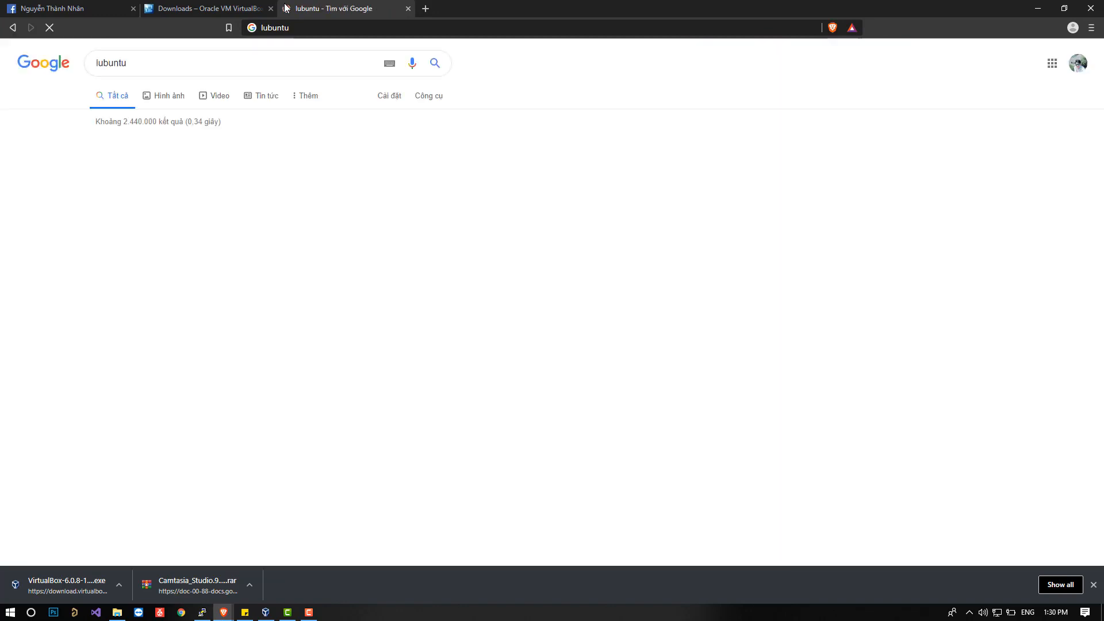
left_click(238, 145)
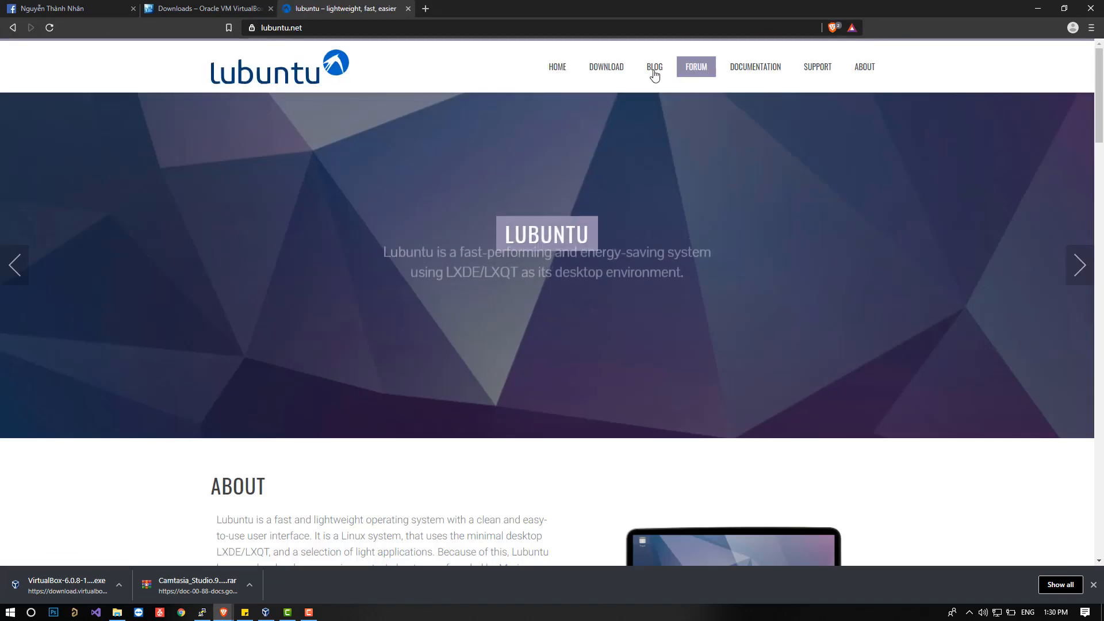
Open the Get Lubuntu download page and highlight the lubuntu Alternate 64-bit image link.
left_click(606, 67)
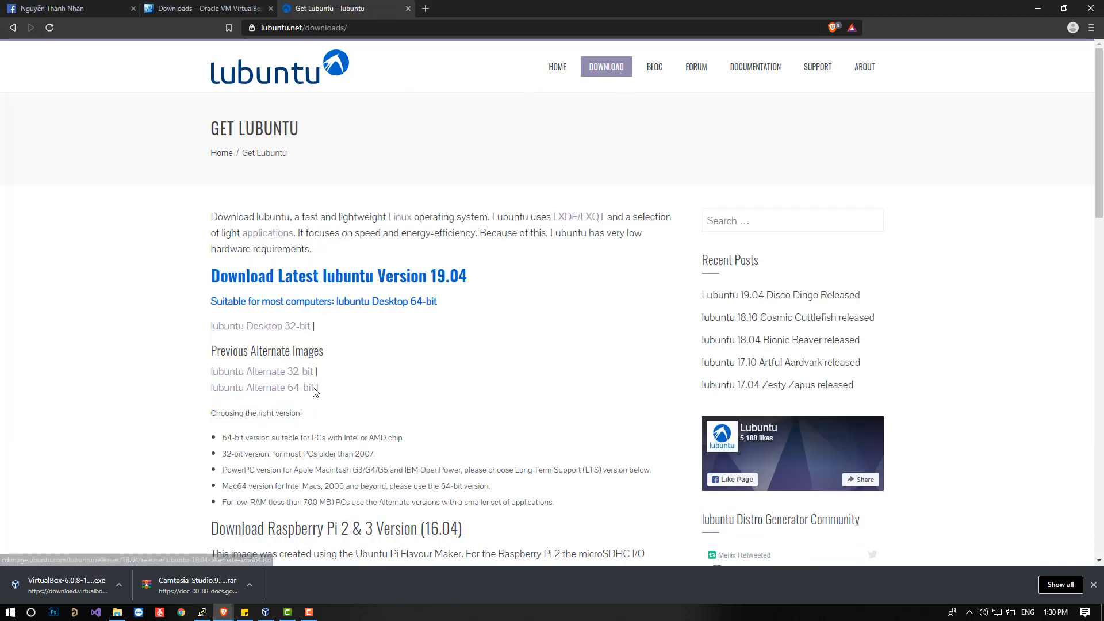
left_click_drag(315, 391, 202, 394)
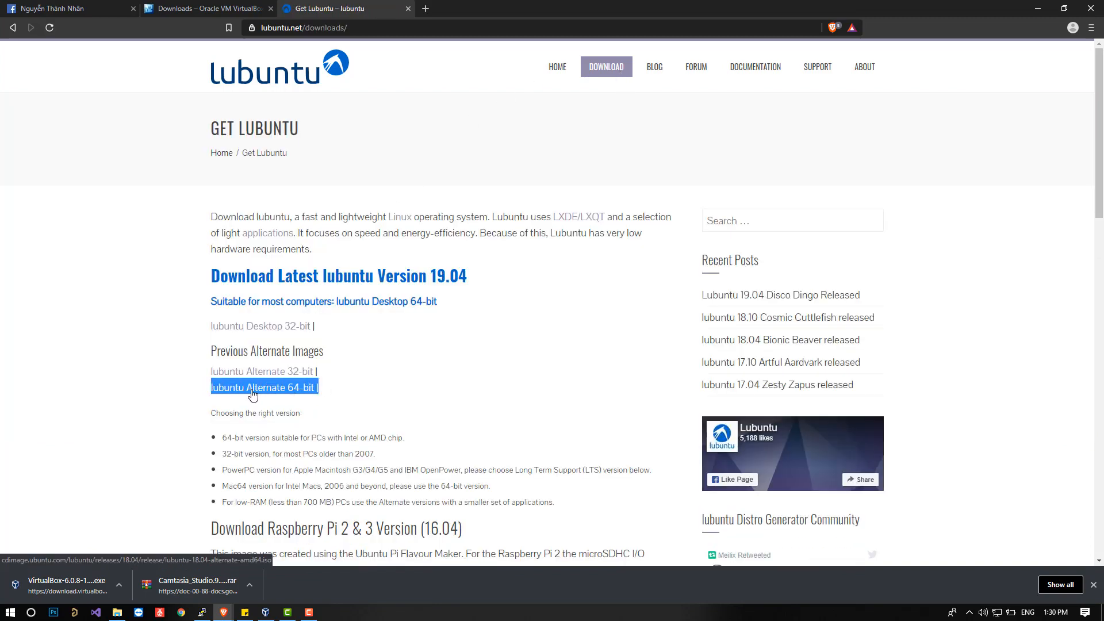
key("alt+Tab")
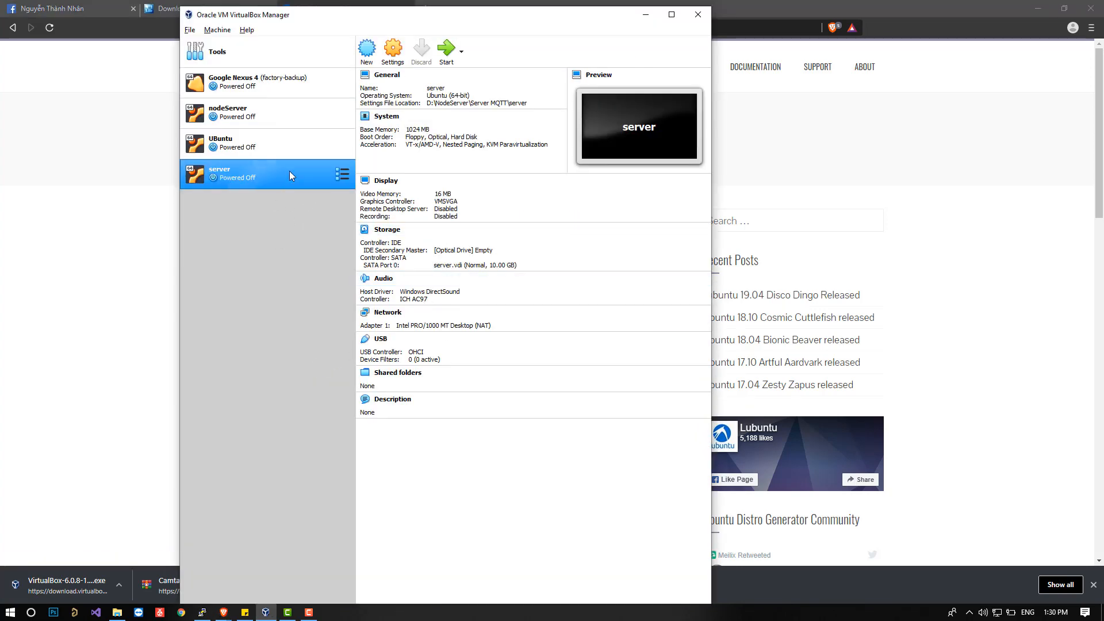
key("alt+Tab")
In the sticky note, add the line "chọn bản 64bit hoặc 32bit phụ thuộc vào máy ảo bạn chọn" below the Lubuntu download lines, and highlight the browser's Previous Alternate Images heading.
left_click(248, 613)
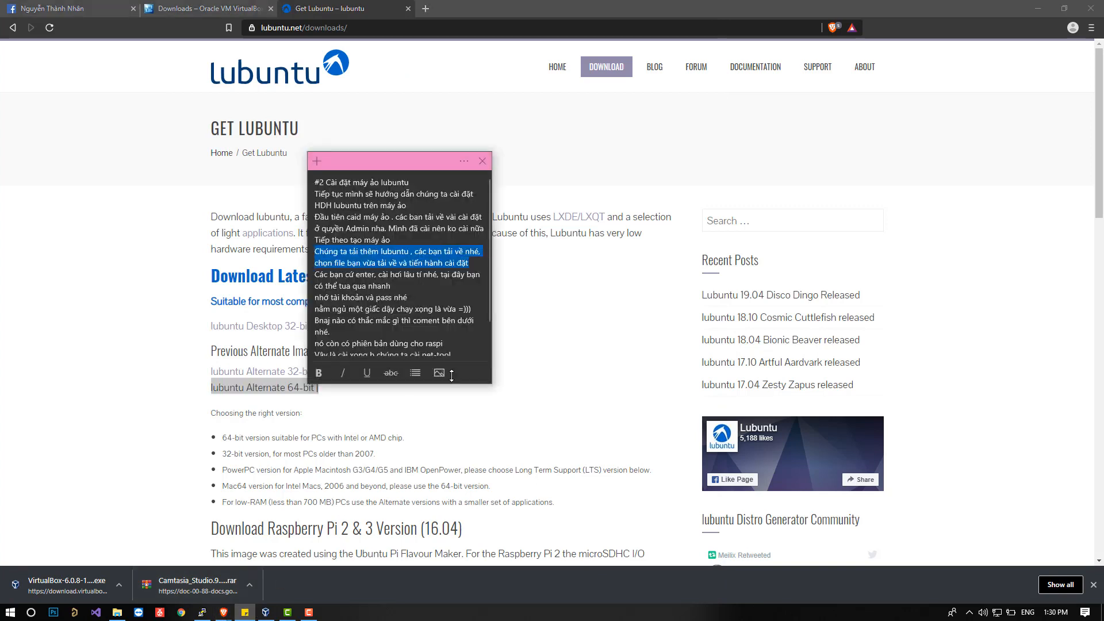
left_click(365, 275)
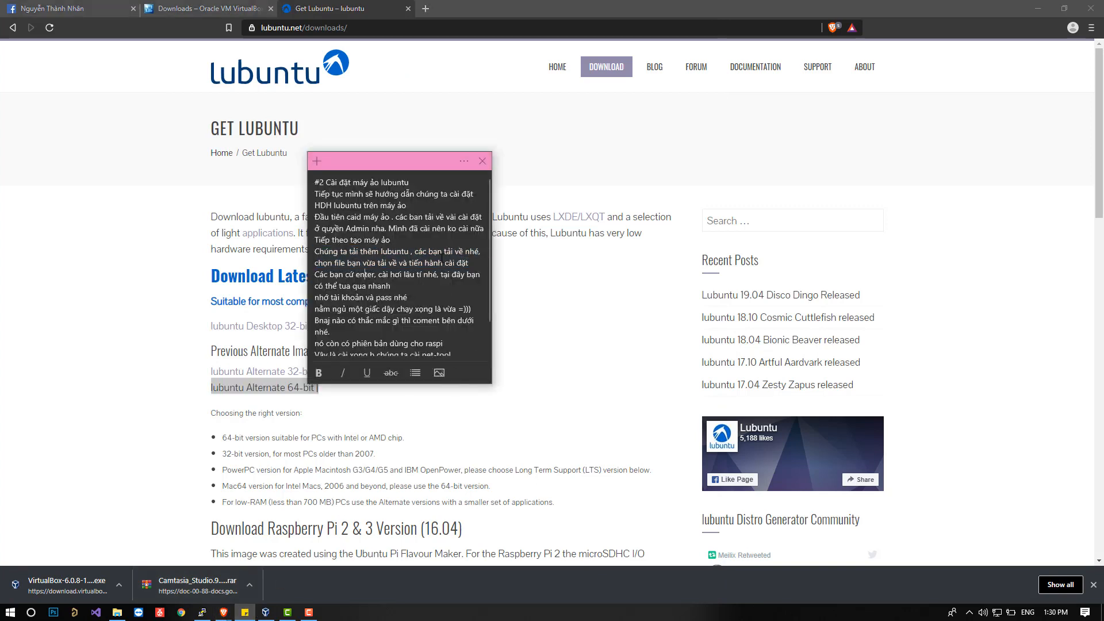
triple_click(473, 263)
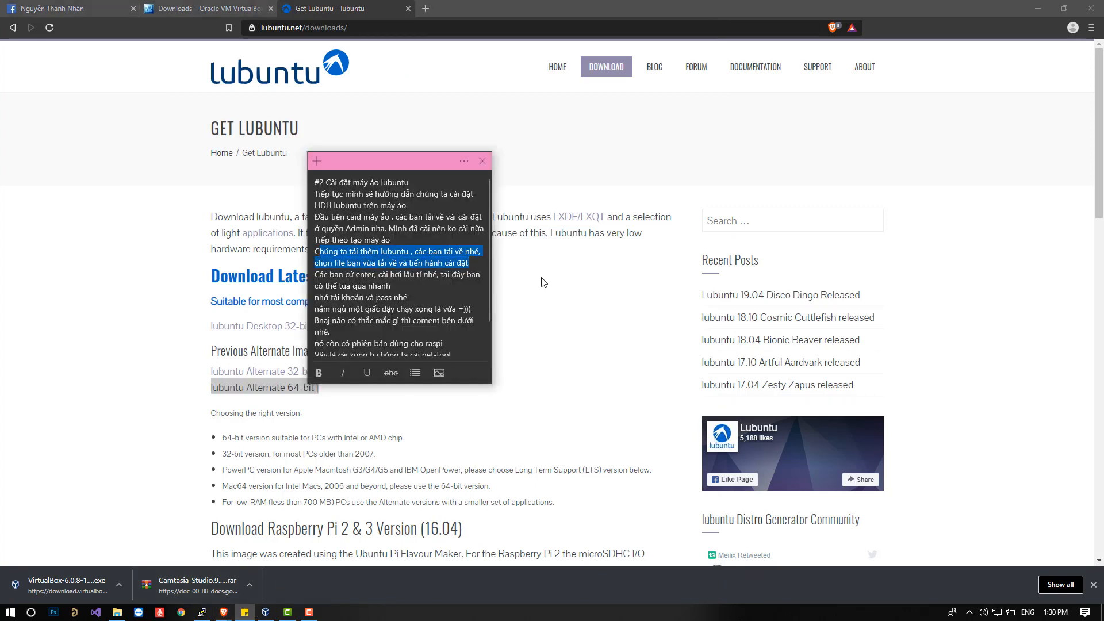
left_click(476, 263)
key("Return")
type("con")
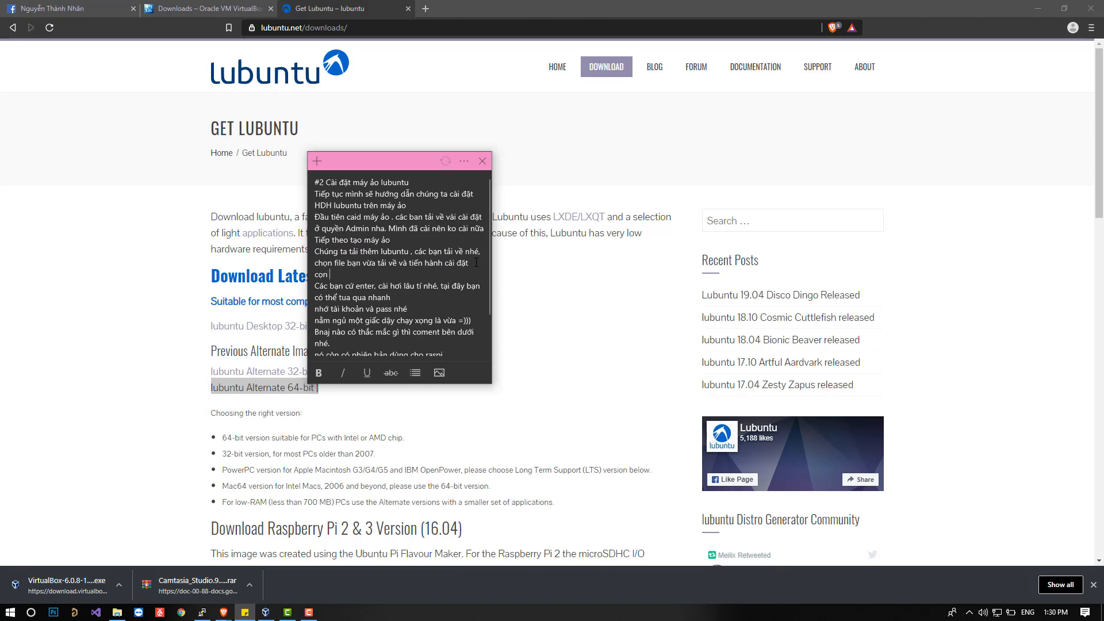
key("BackSpace")
key("BackSpace")
key("BackSpace")
type("chọn bản ")
type("64")
type("bit hoả")
type(" thu")
type("ộc vào ")
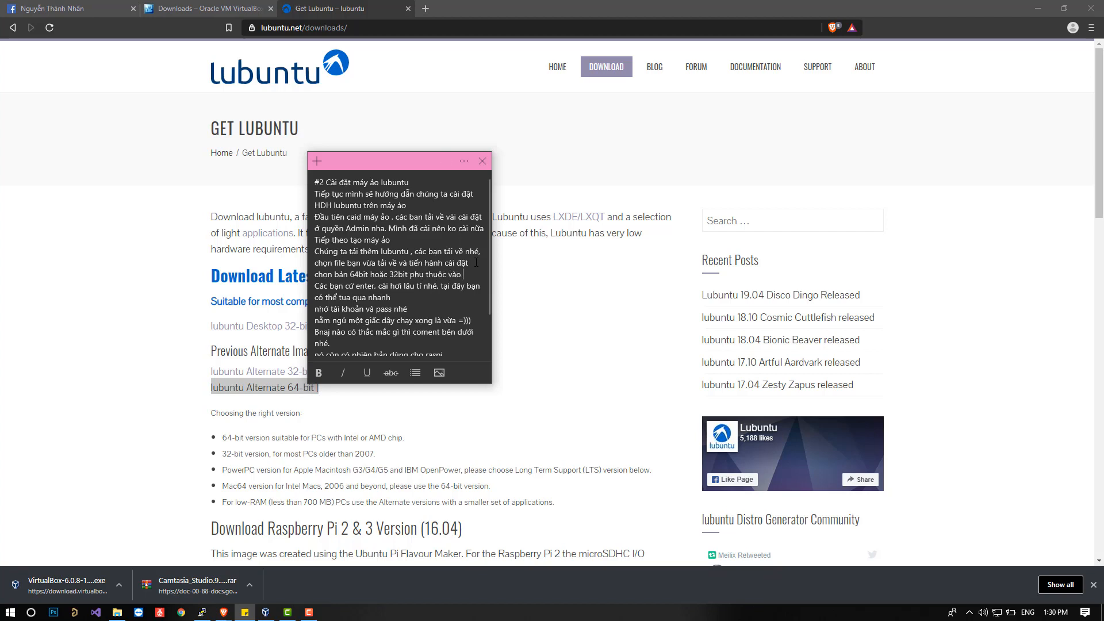
type("máy ảo m")
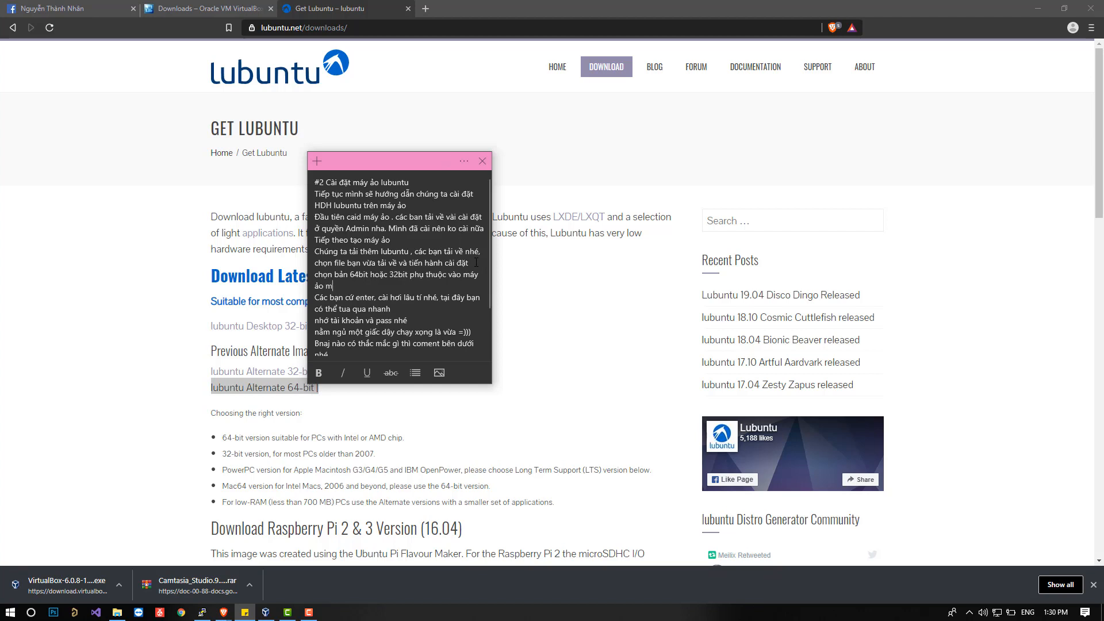
type("áy ao ban")
type(" chọn")
left_click_drag(122, 359, 179, 339)
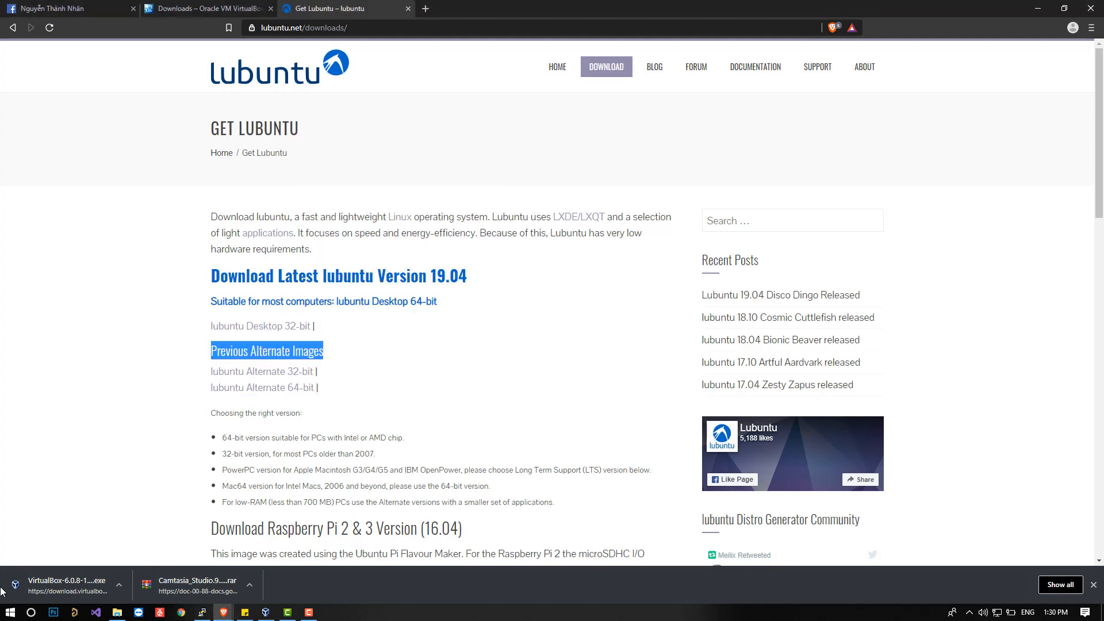
Switch to VirtualBox and start the server virtual machine with lubuntu-18.04-alternate-amd64.iso from drive E as the start-up disk.
left_click(266, 612)
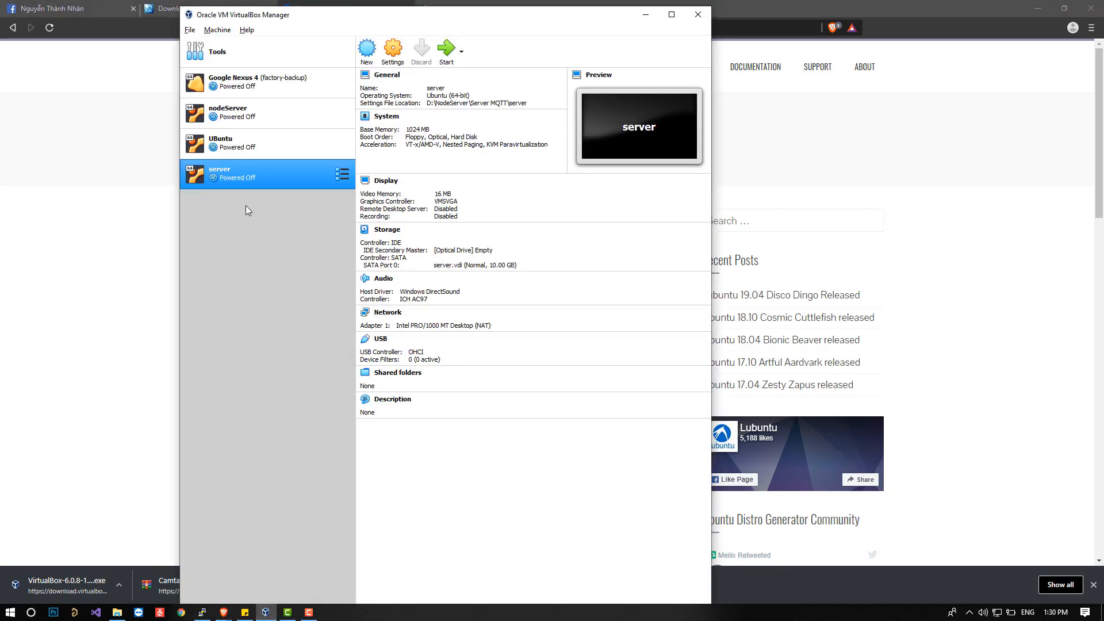
left_click(448, 57)
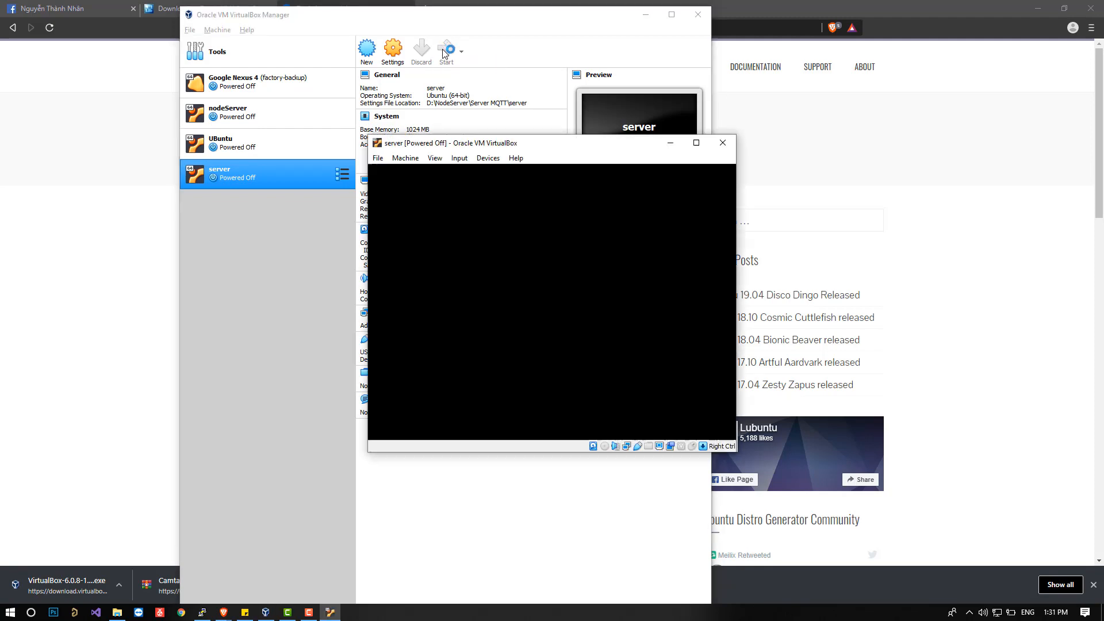
left_click(557, 355)
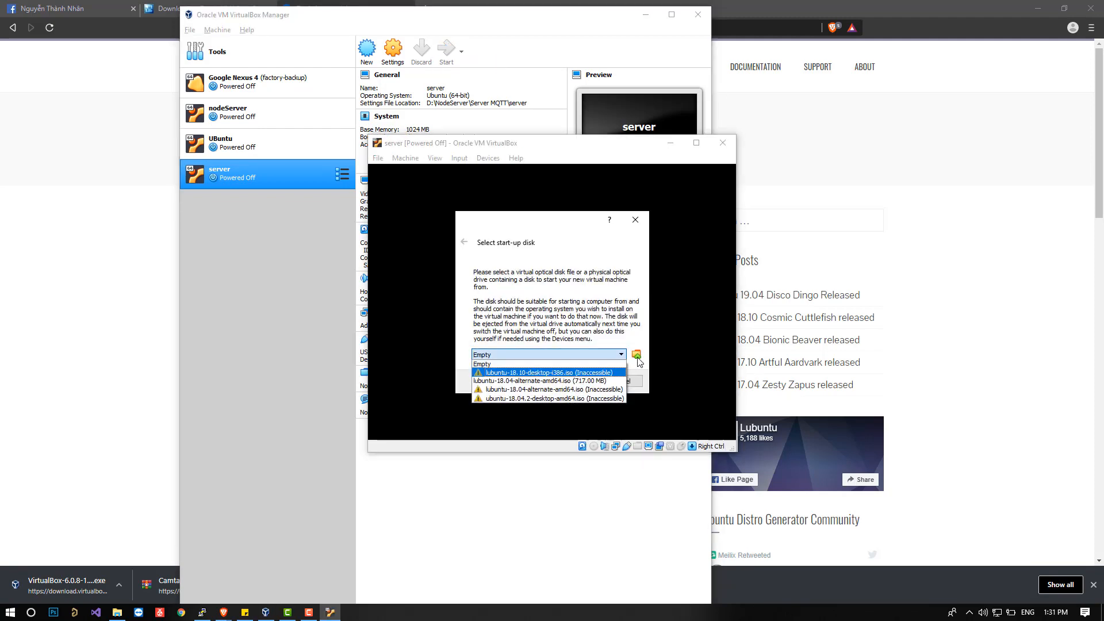
left_click(636, 356)
left_click(636, 356)
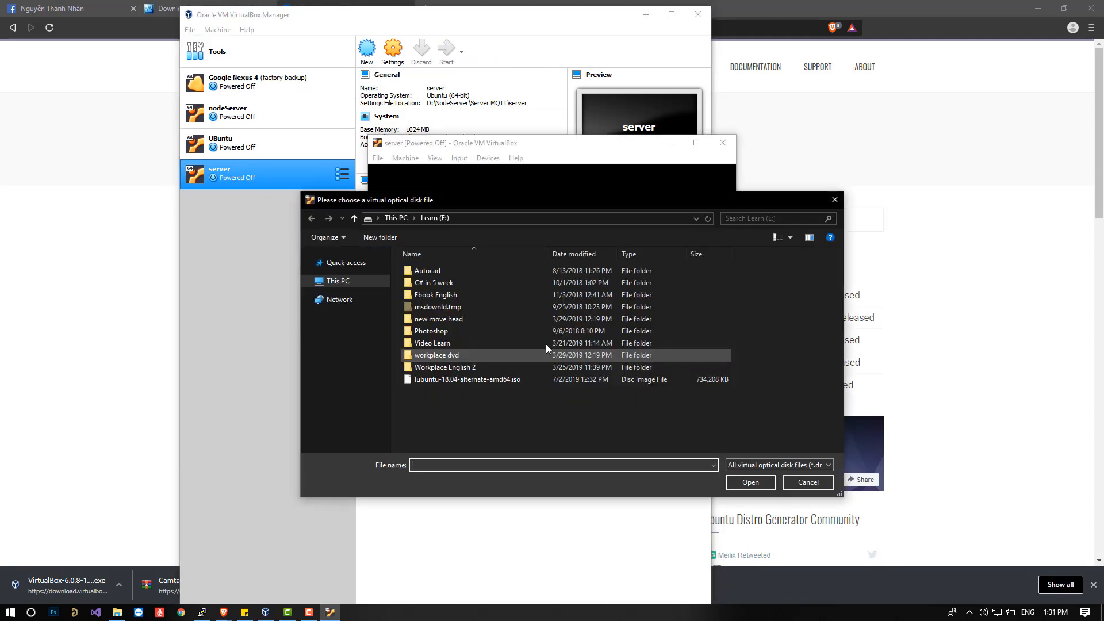
double_click(556, 381)
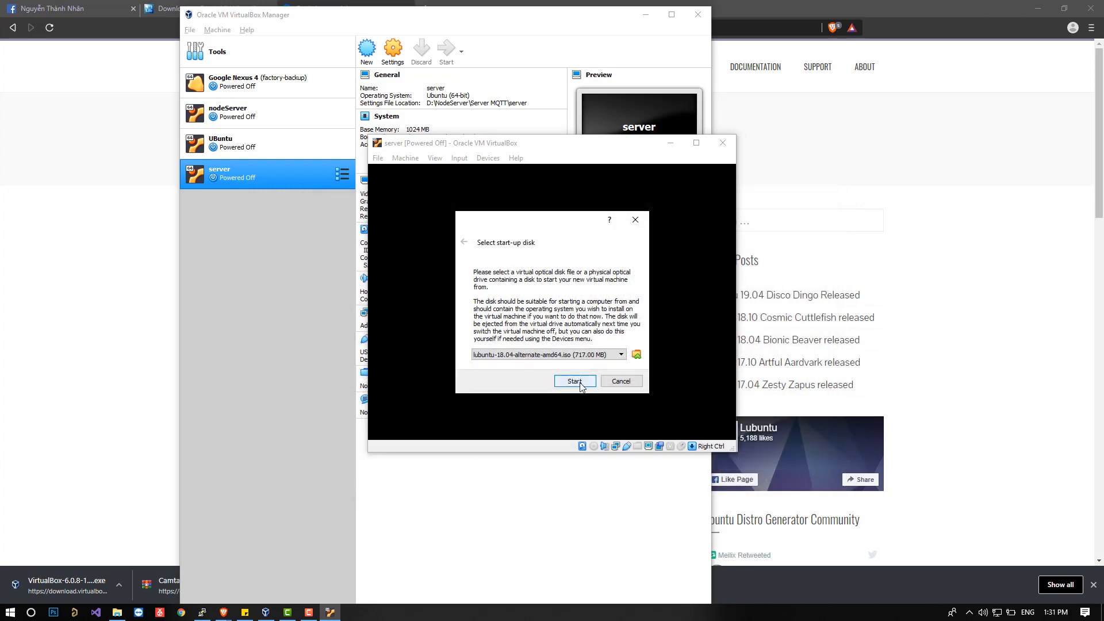
left_click(575, 382)
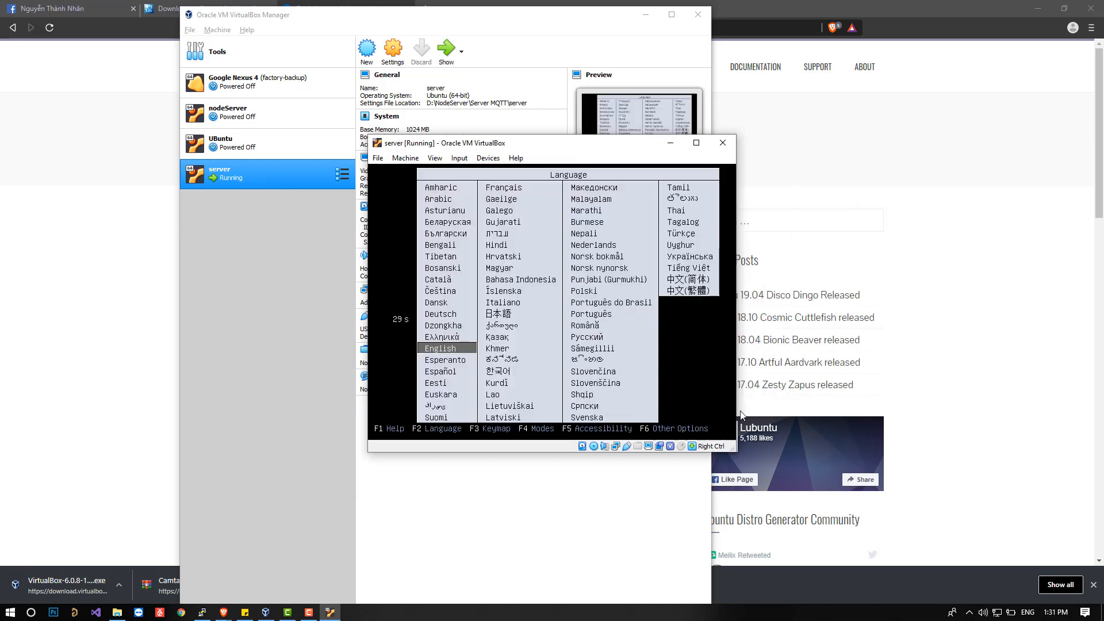
Launch Install Lubuntu with English as the boot language, and set the installer's language to English and location to United States.
left_click(454, 353)
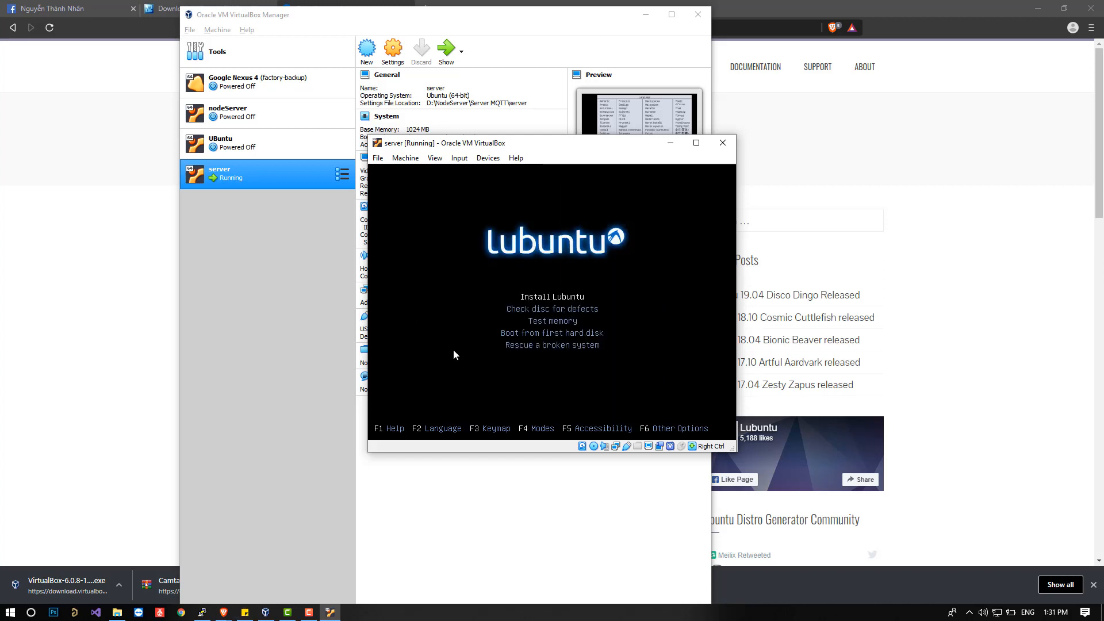
key("Return")
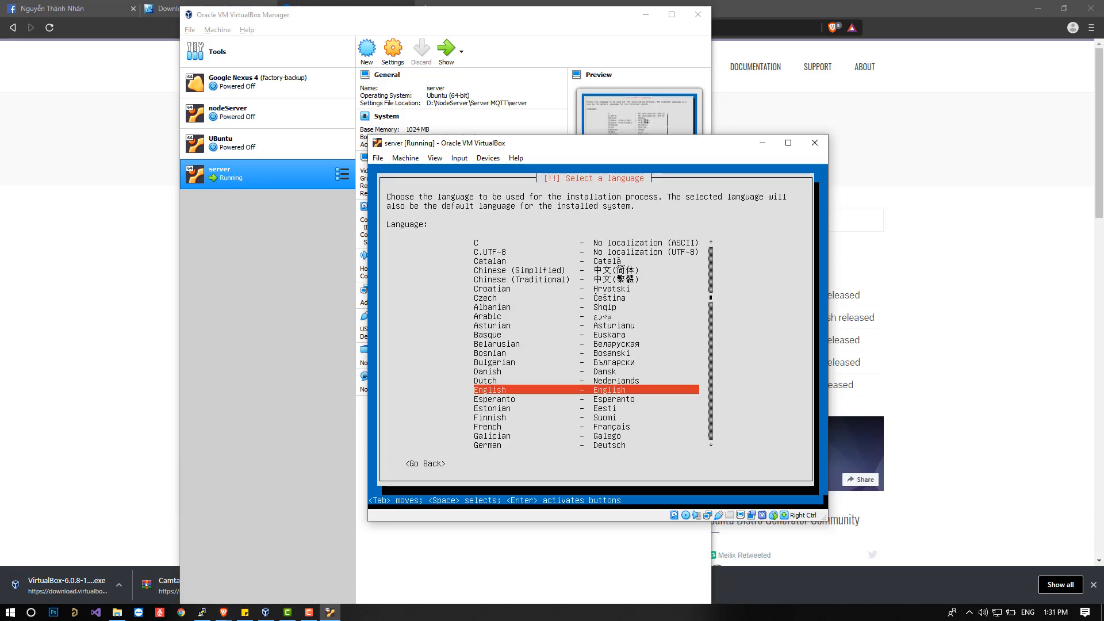
key("Return")
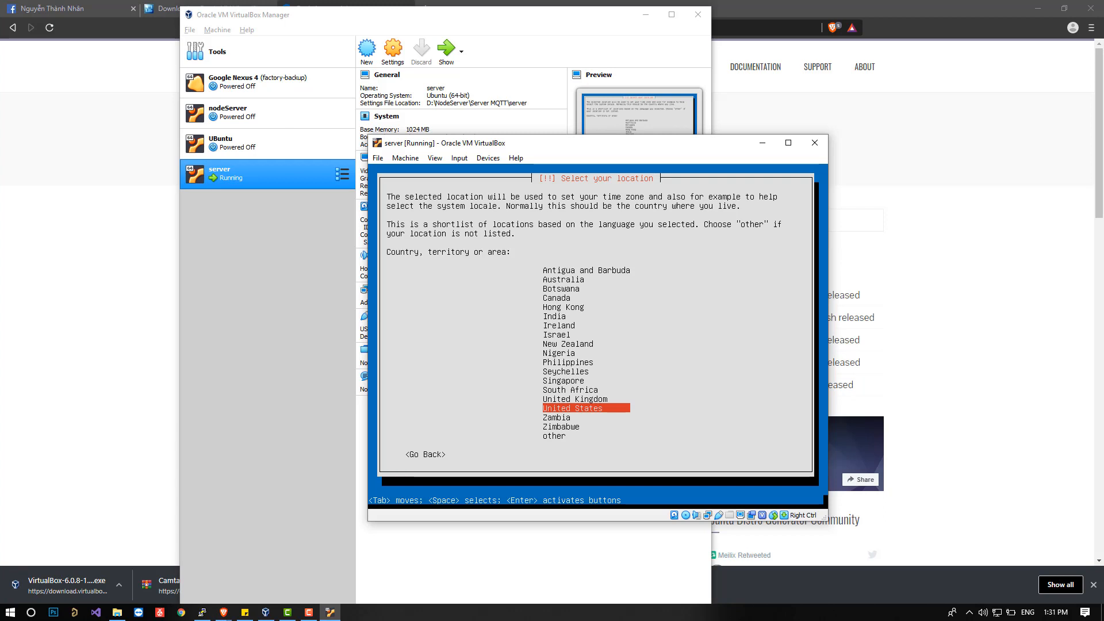
key("Return")
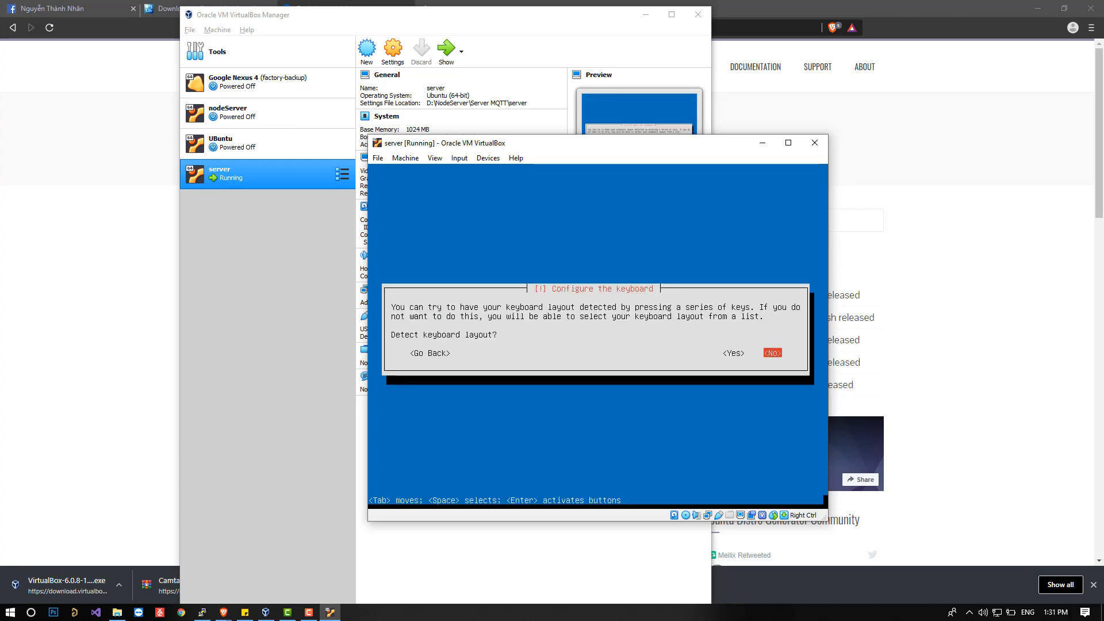
Decline keyboard layout detection and choose English (US) as the keyboard's country of origin and layout.
key("Return")
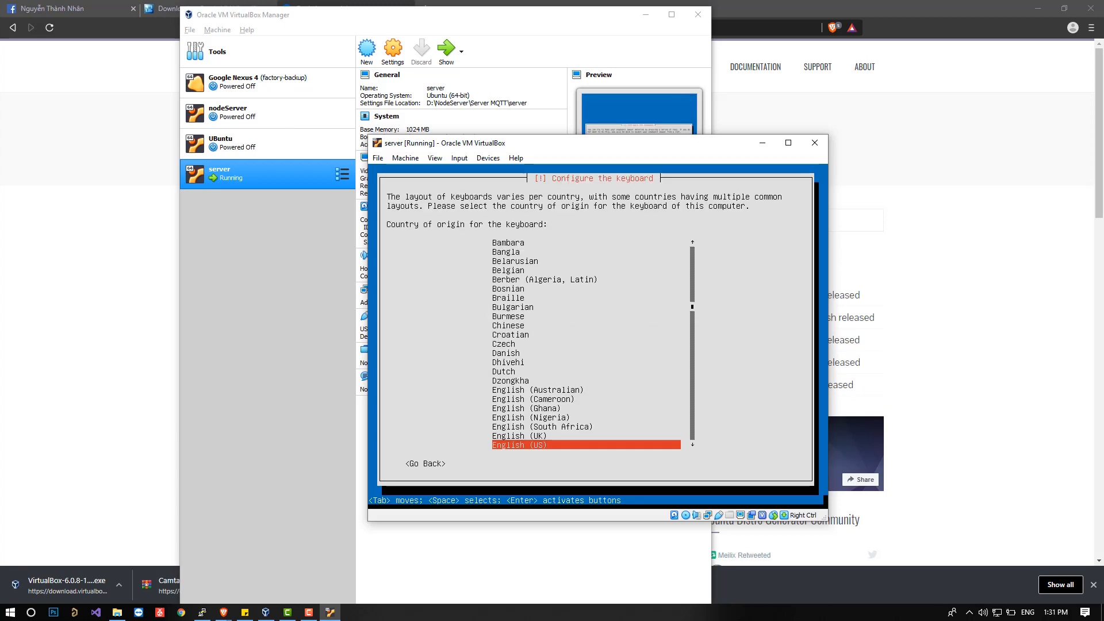
key("Return")
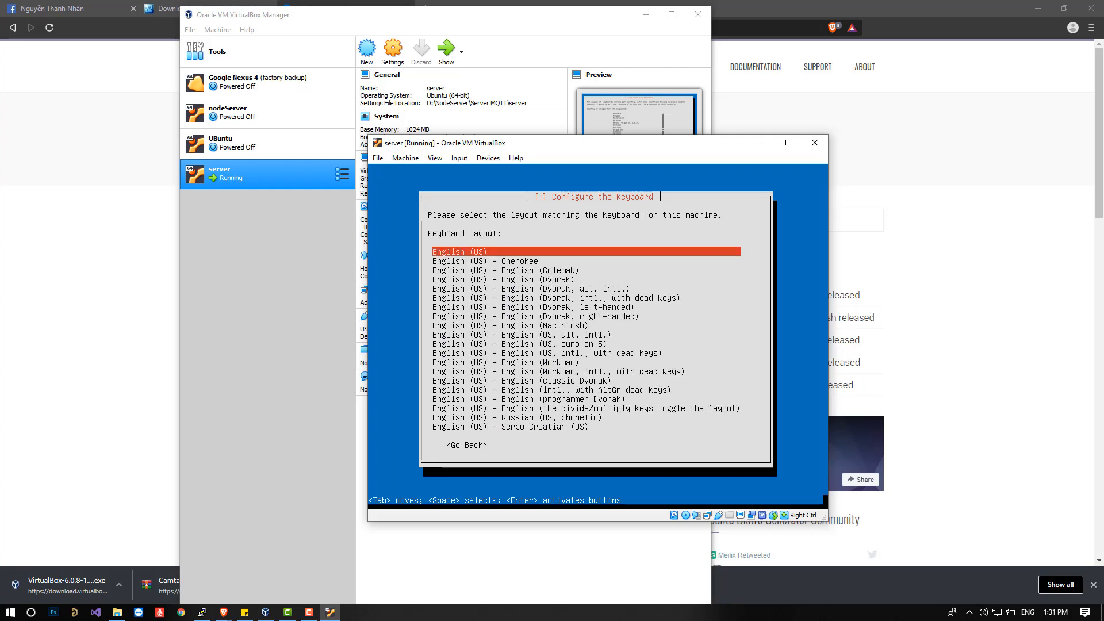
key("Return")
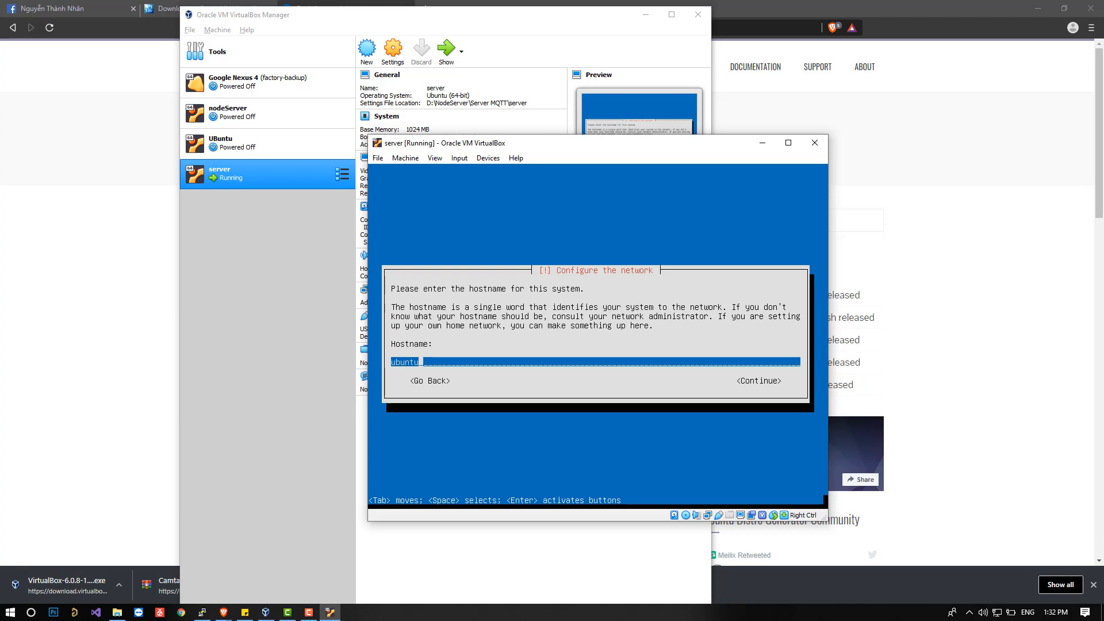
Accept ubuntu as the hostname and enter the new user's full name.
key("Tab")
key("Return")
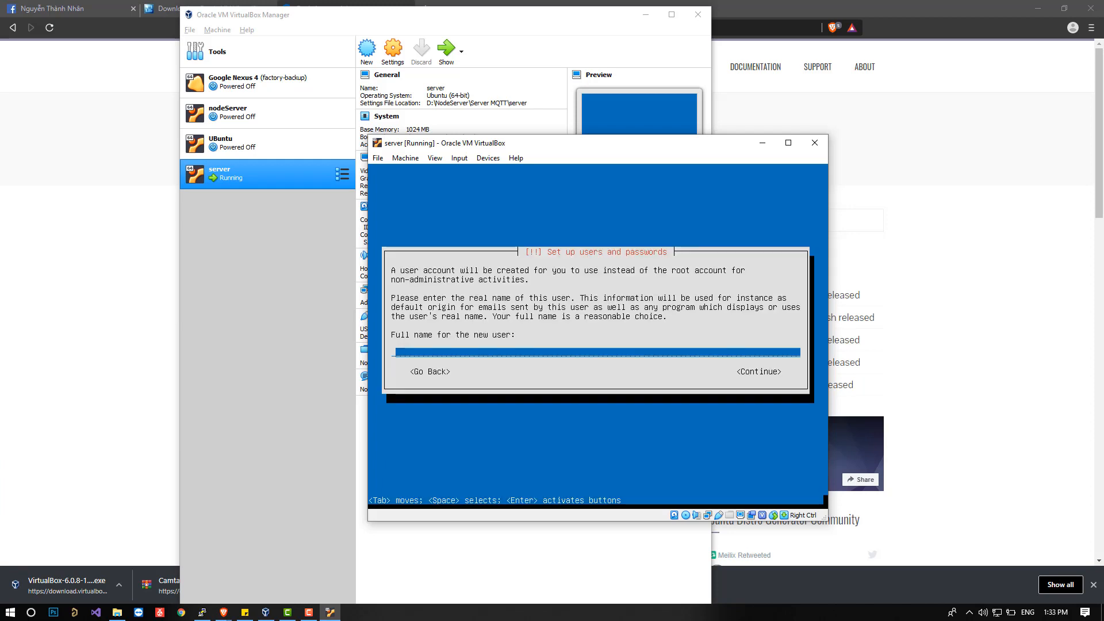
type("thanhnhan")
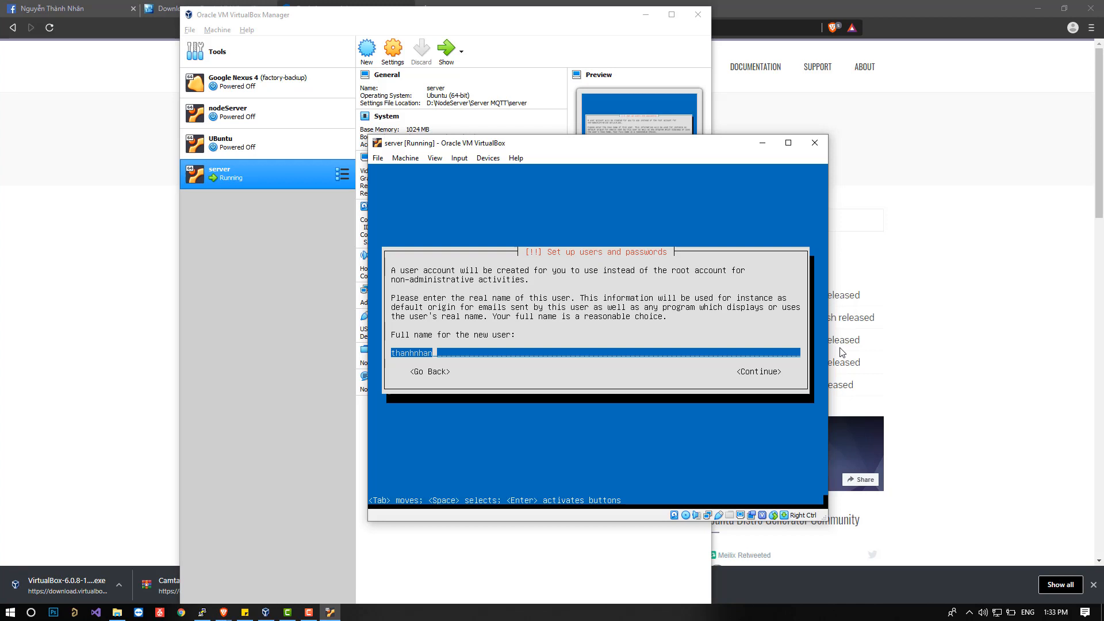
key("Tab")
Add the line "nhập tài khoản và mật khẩu" to the sticky note and highlight it together with the account reminder line.
left_click(247, 612)
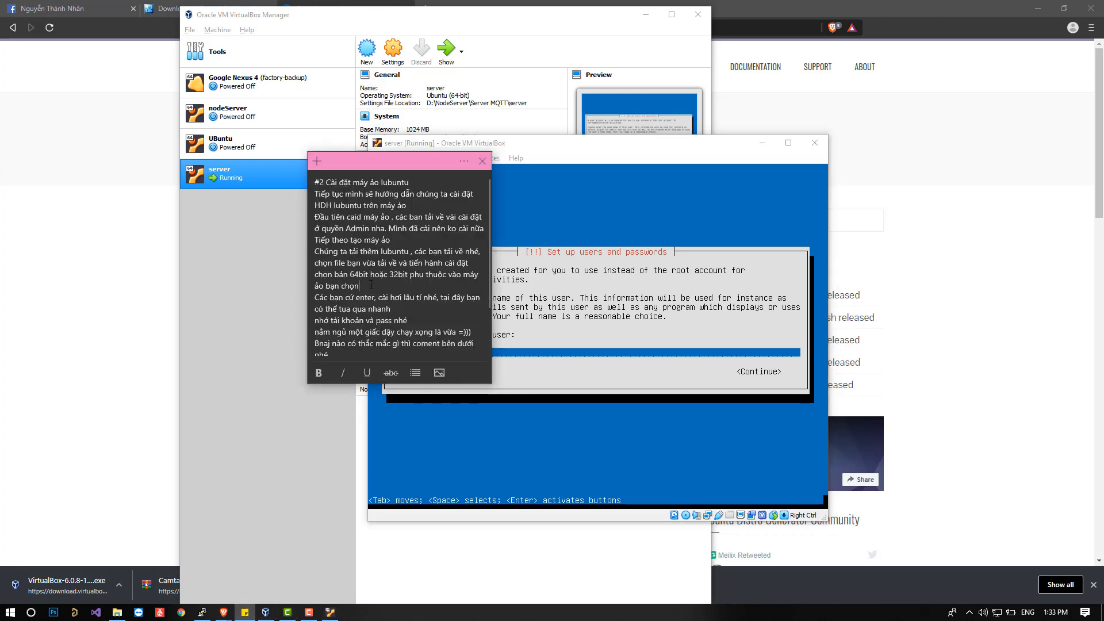
triple_click(358, 304)
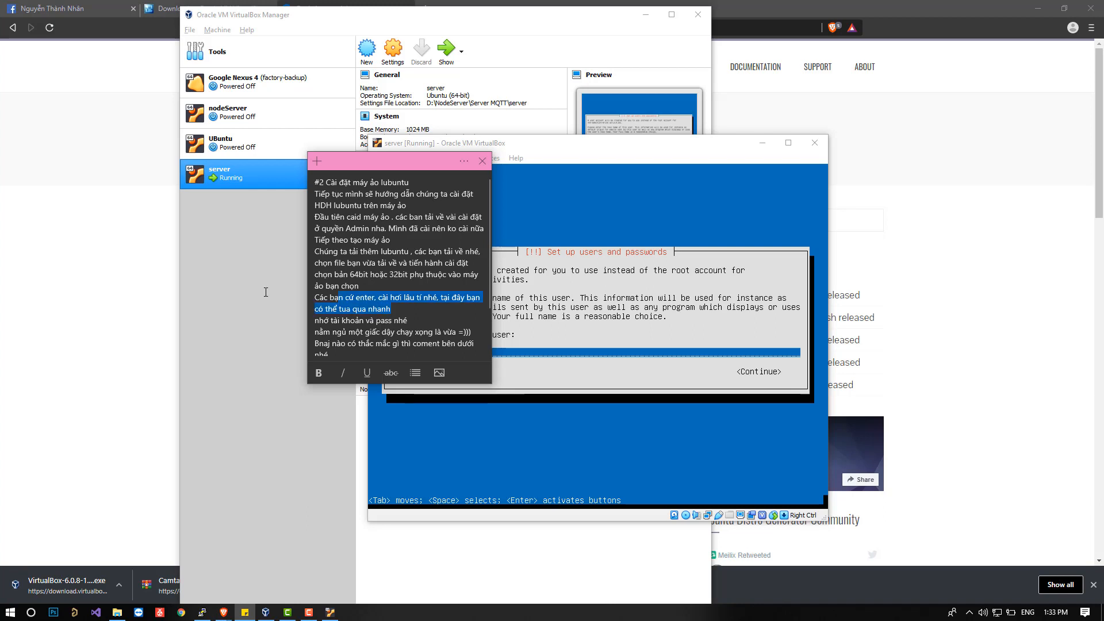
left_click(395, 311)
key("Return")
type("nhập ")
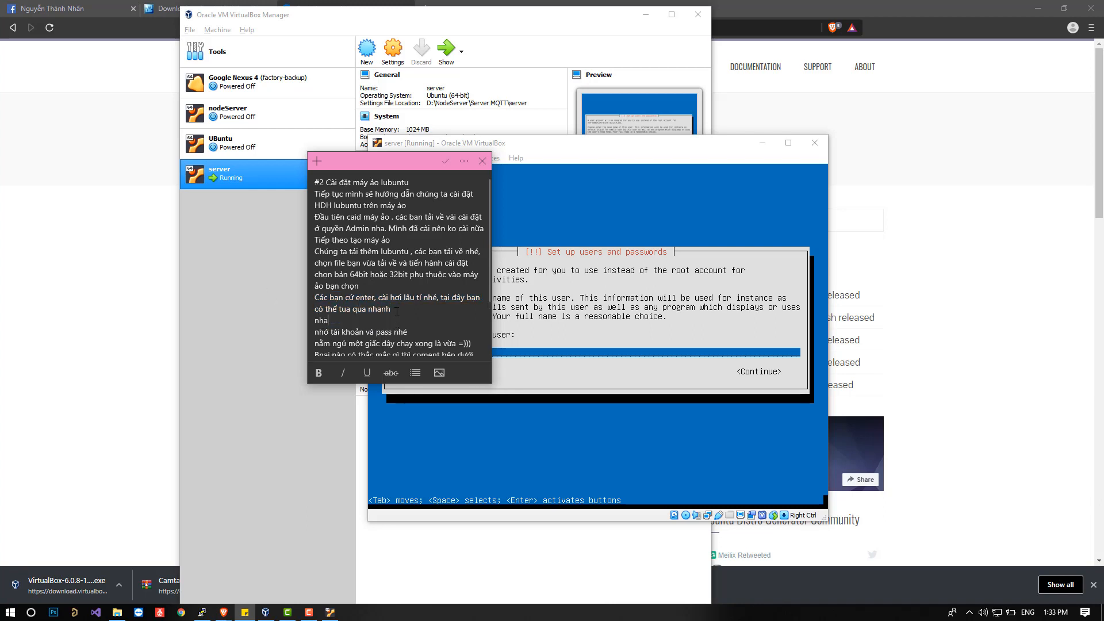
type("ta")
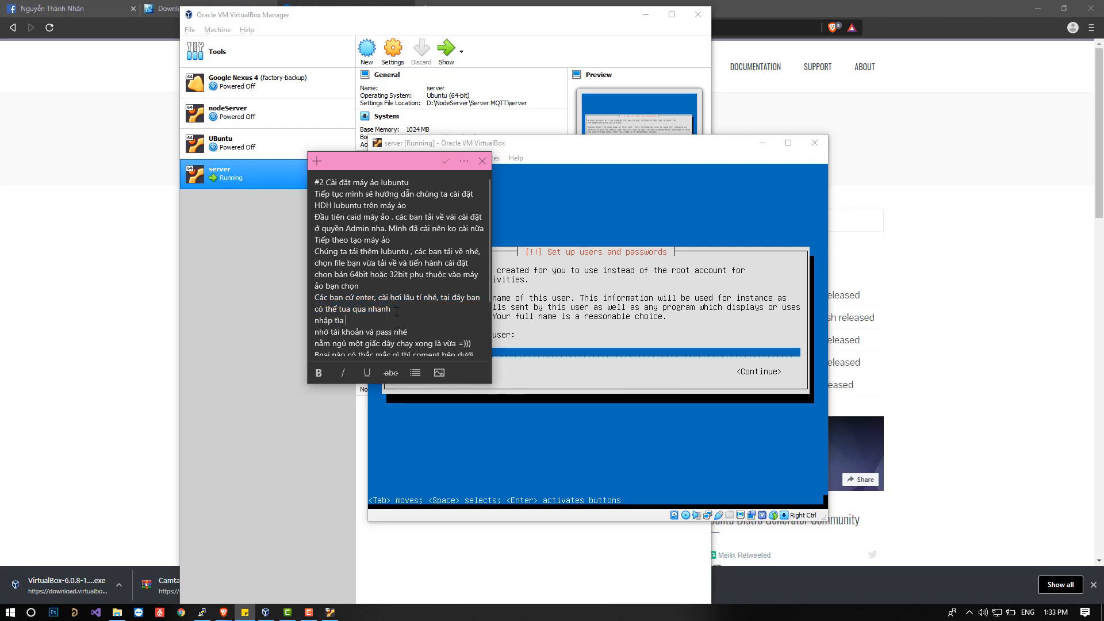
type("ài khoản va")
key("BackSpace")
type("à mật khẩu")
left_click_drag(419, 329, 316, 323)
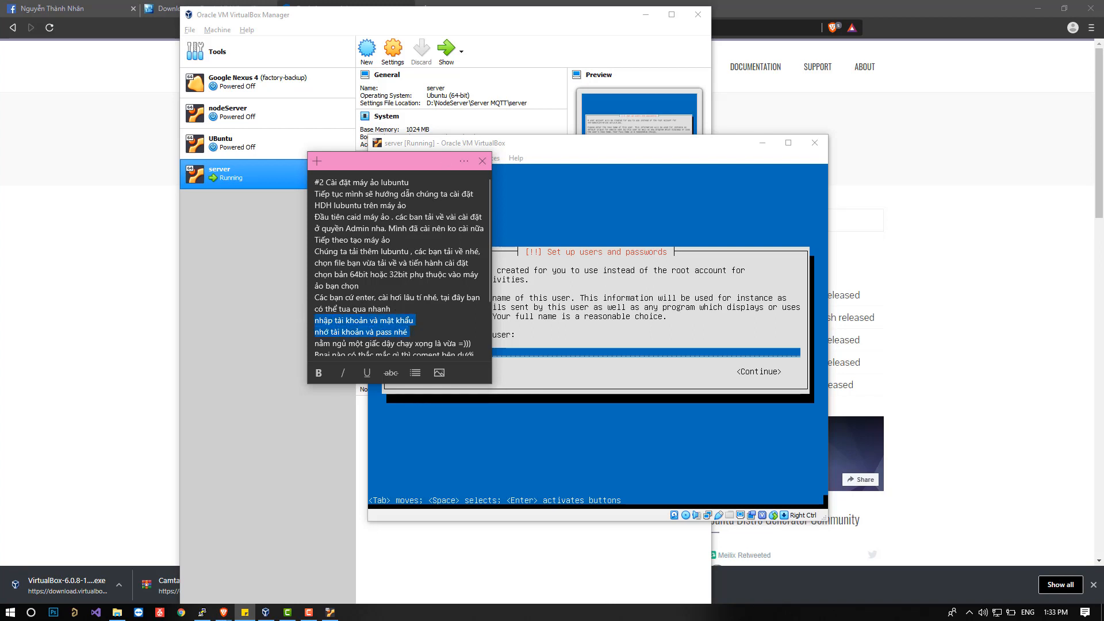
Return to the Lubuntu installer, confirm the new user's full name, and accept the suggested account username.
left_click(661, 361)
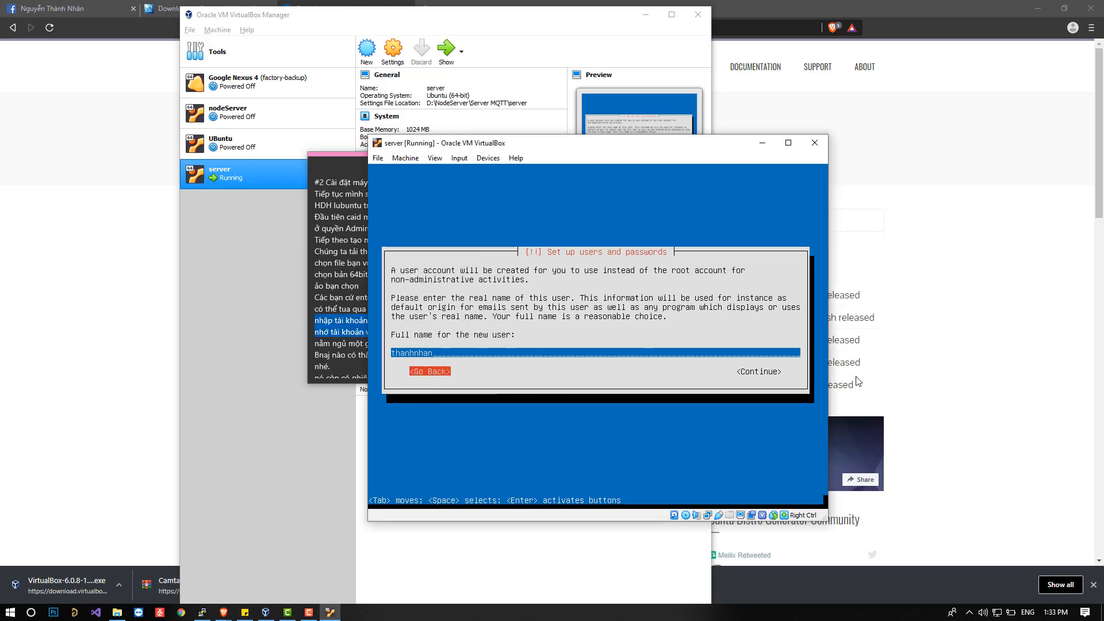
key("Up")
key("Tab")
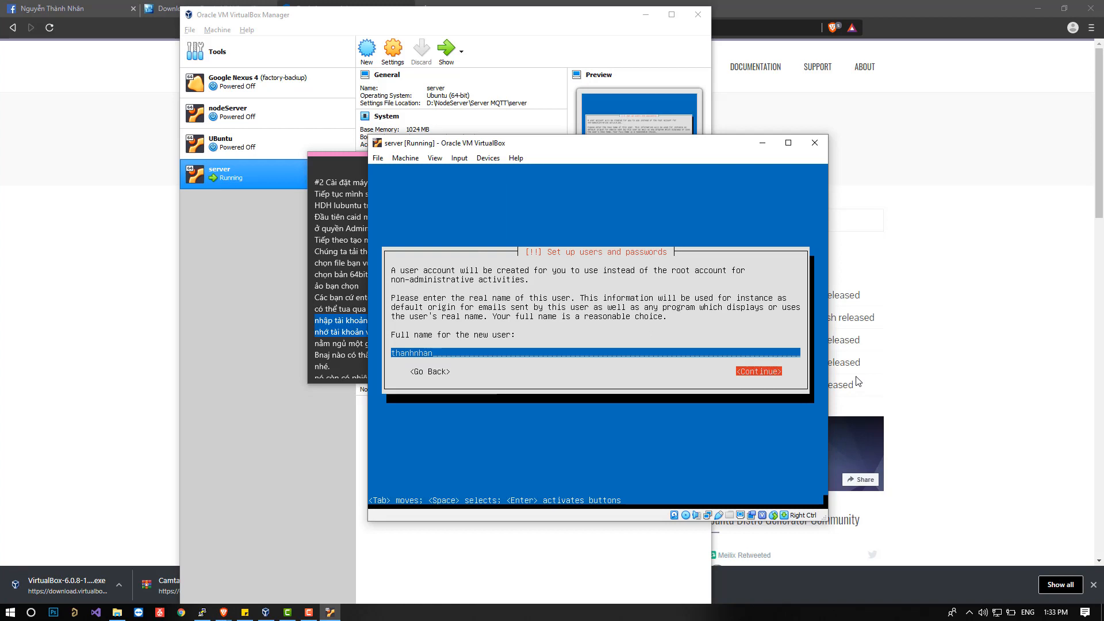
key("Return")
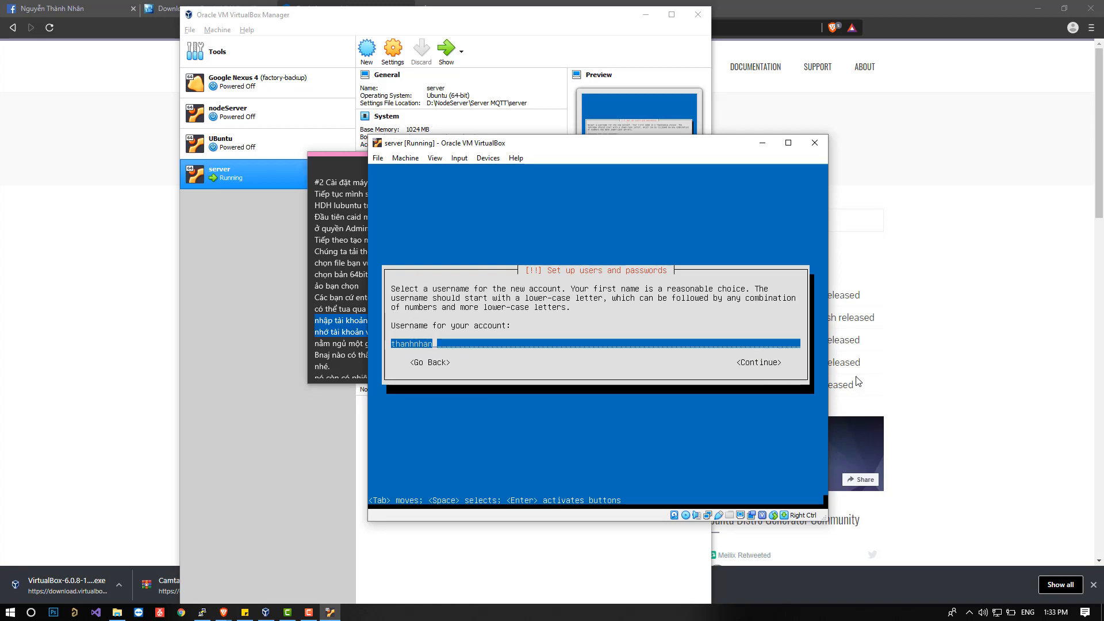
key("Tab")
key("Tab")
key("Return")
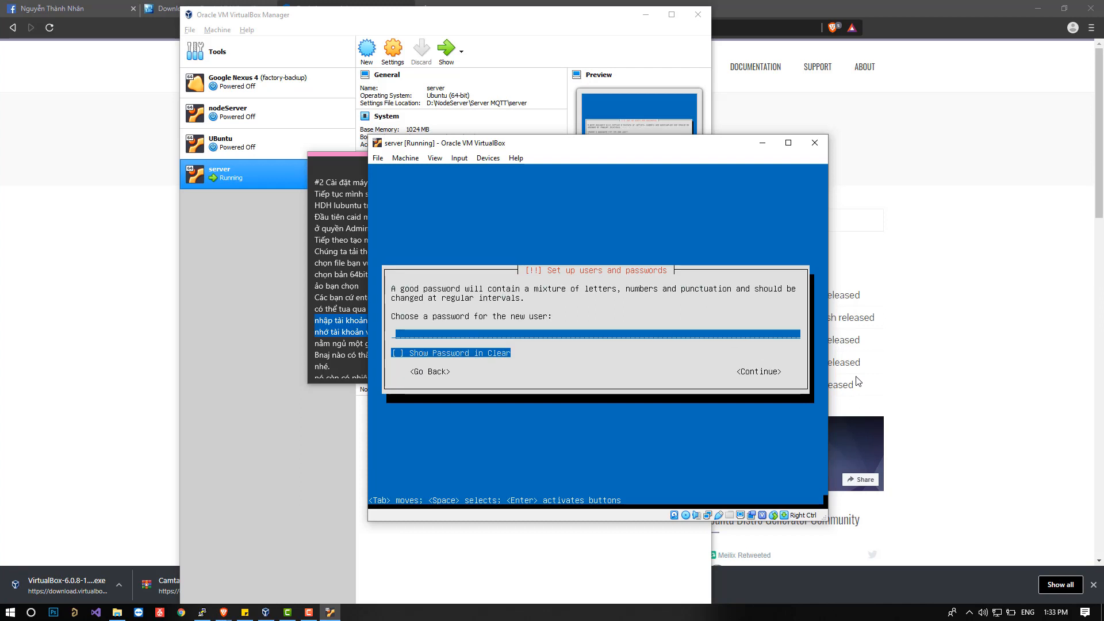
Set the new user's password and re-enter it for verification, keeping it hidden.
type("*******")
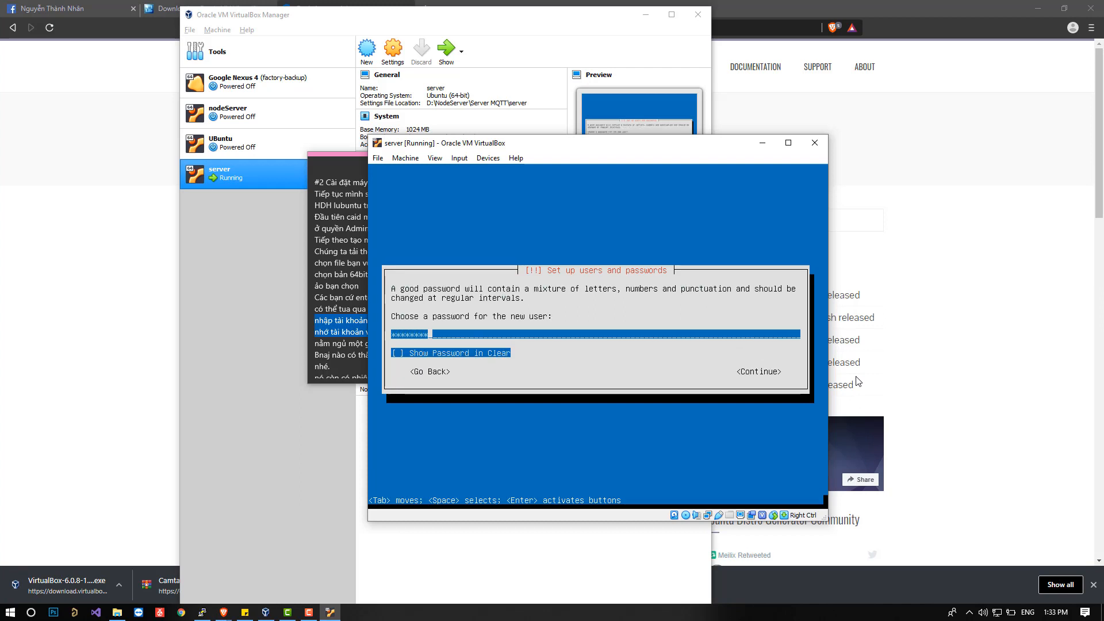
key("Tab")
key("Tab")
key("Return")
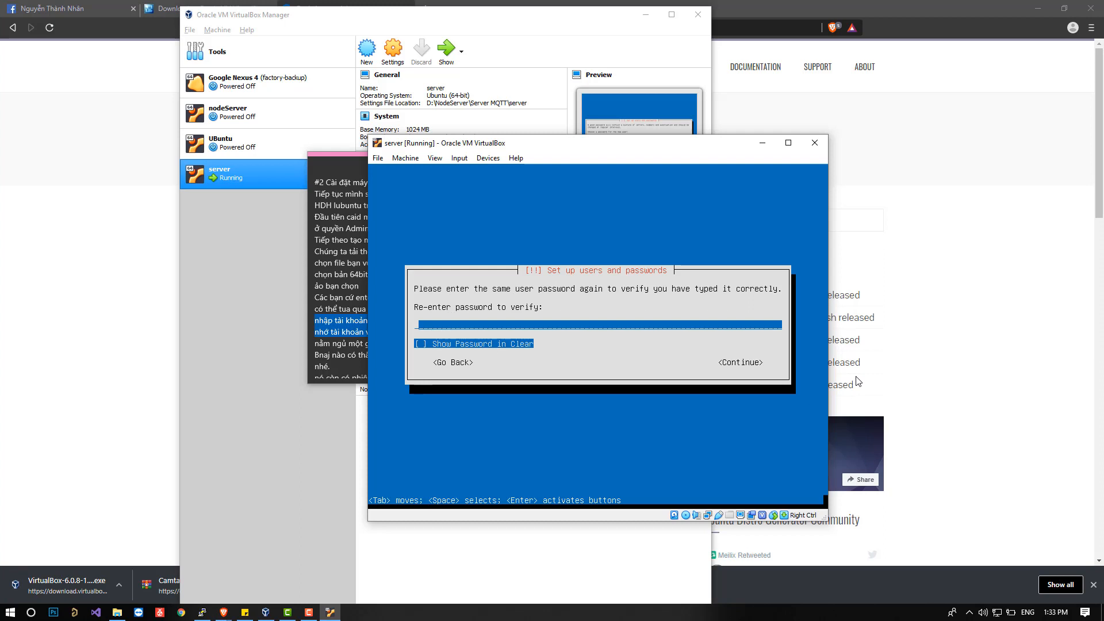
type("*******")
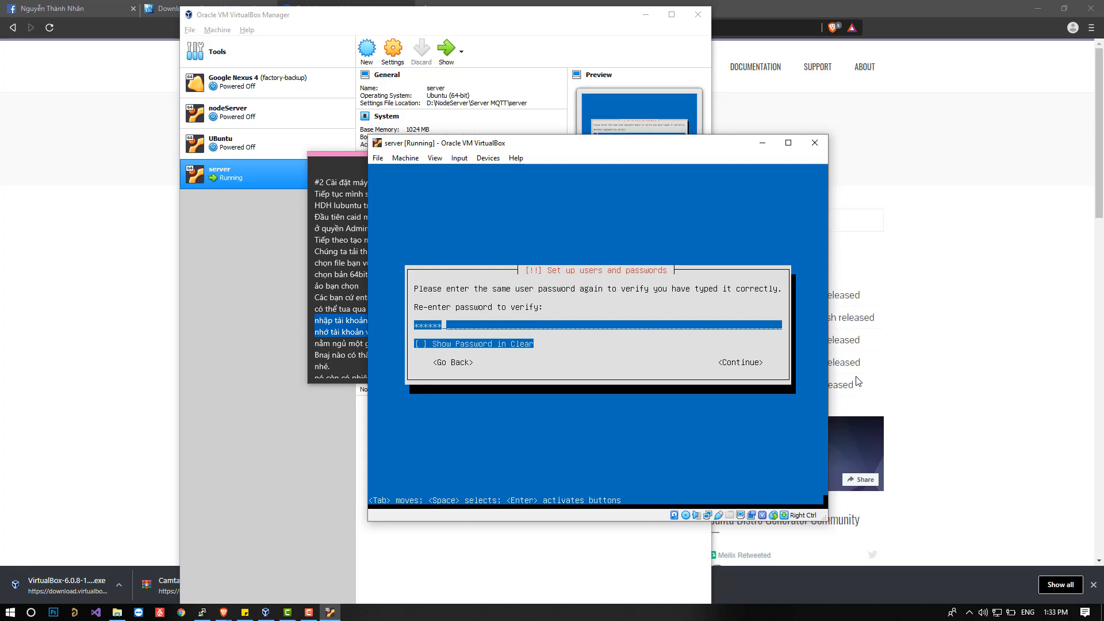
key("Tab")
key("Tab")
key("Return")
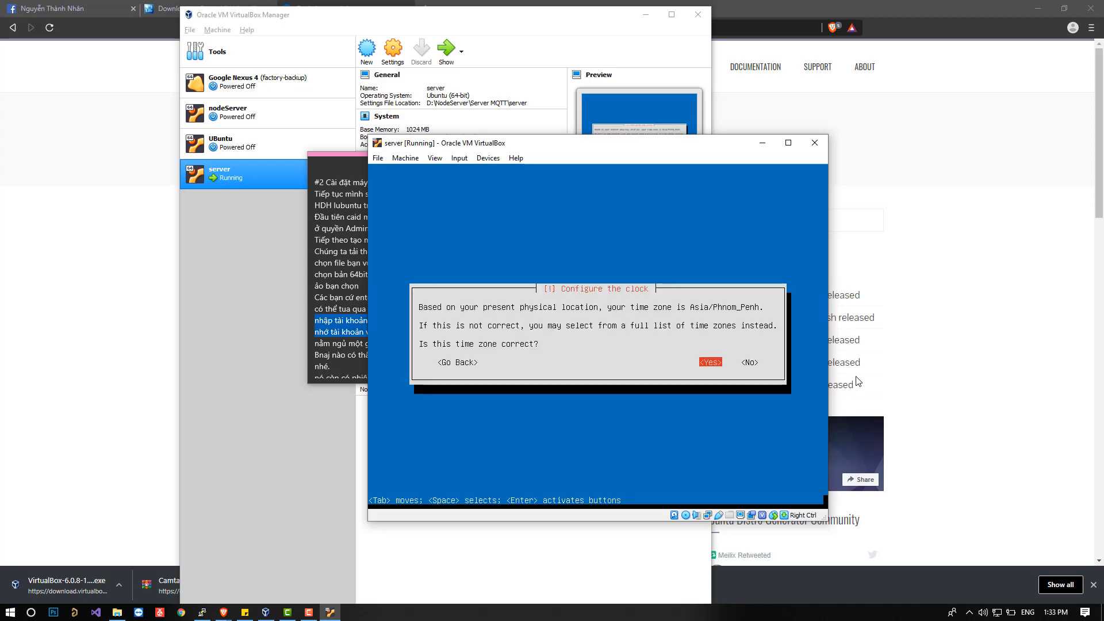
Accept the Asia/Phnom_Penh time zone and partition the entire SCSI3 (sda) disk with the guided method, writing the changes to disk.
key("Return")
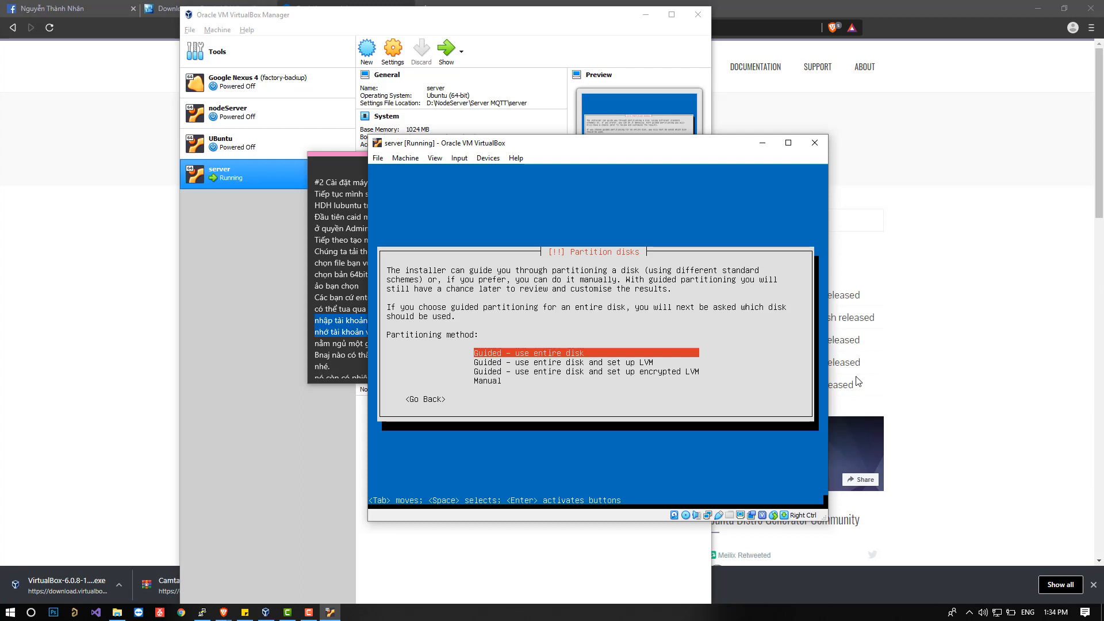
key("Return")
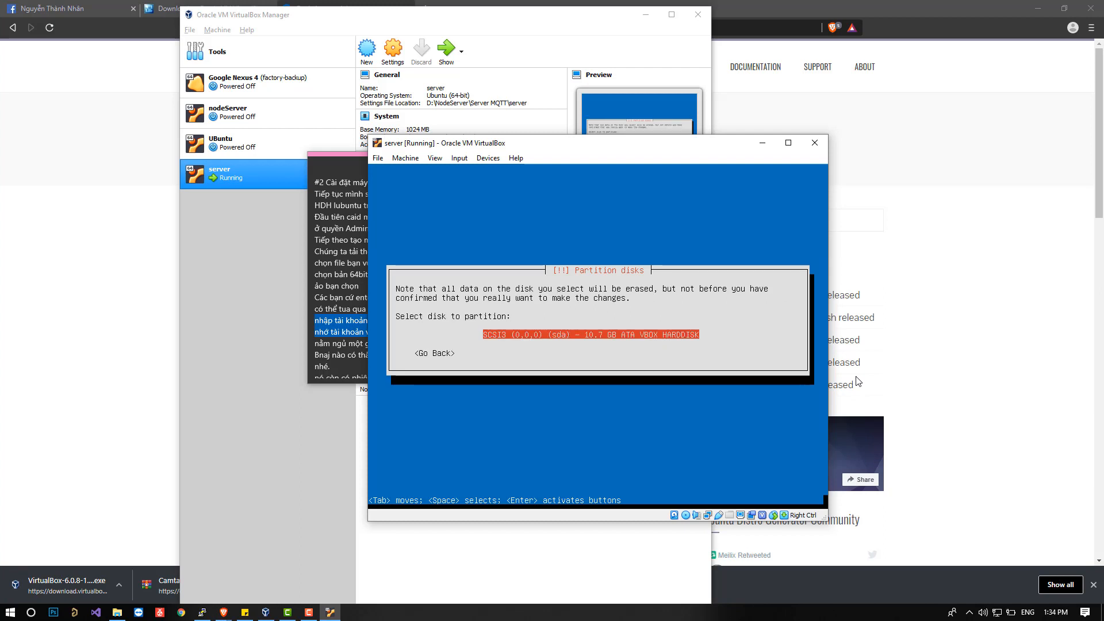
key("Return")
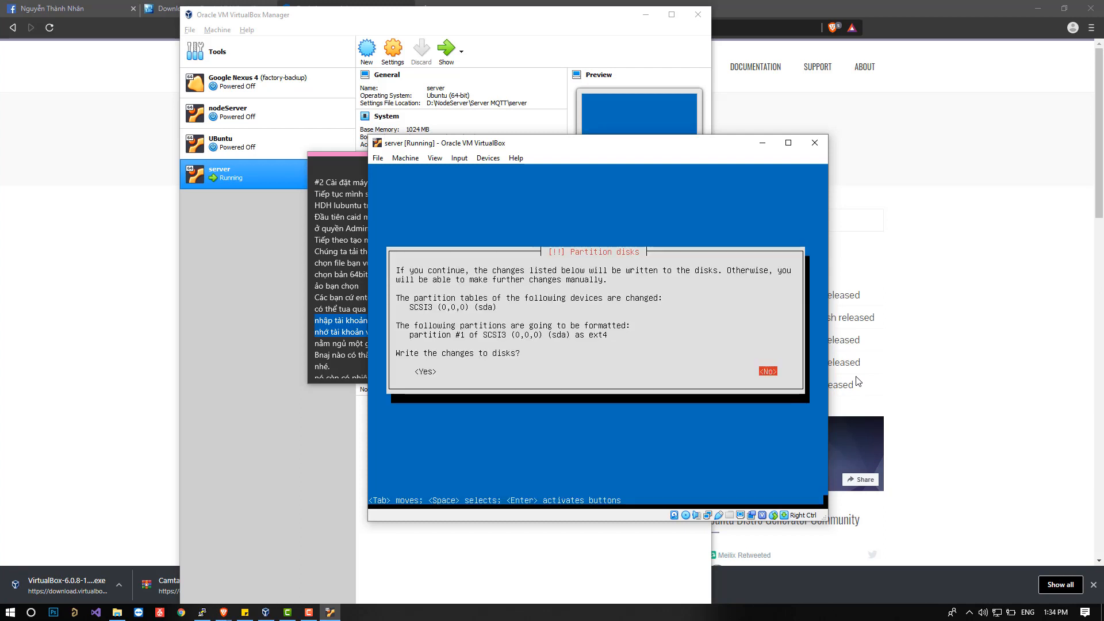
key("Tab")
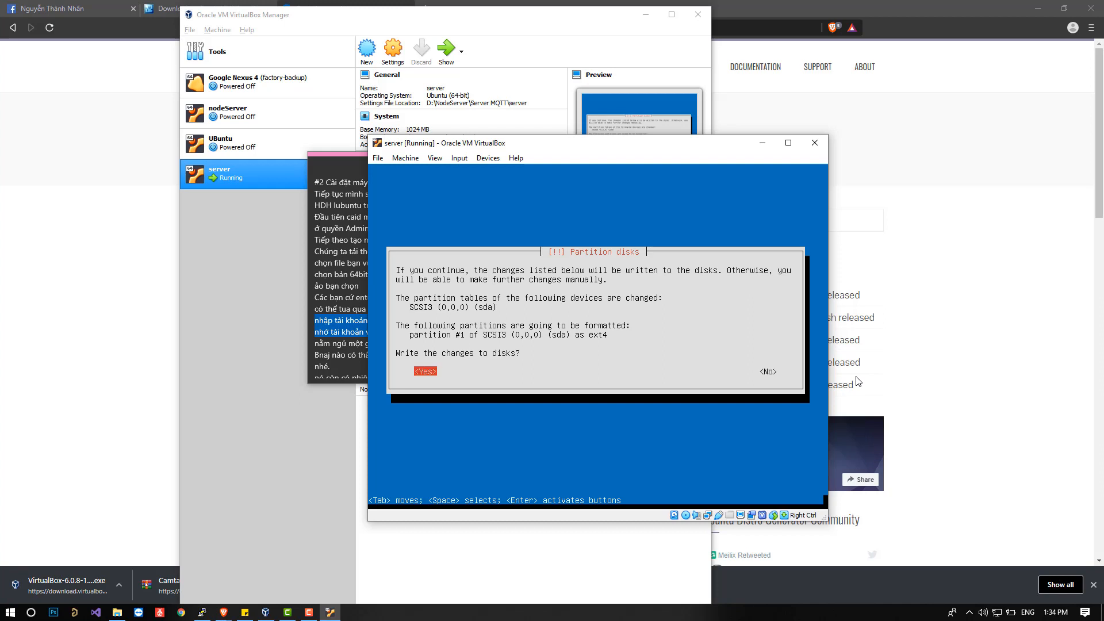
key("Return")
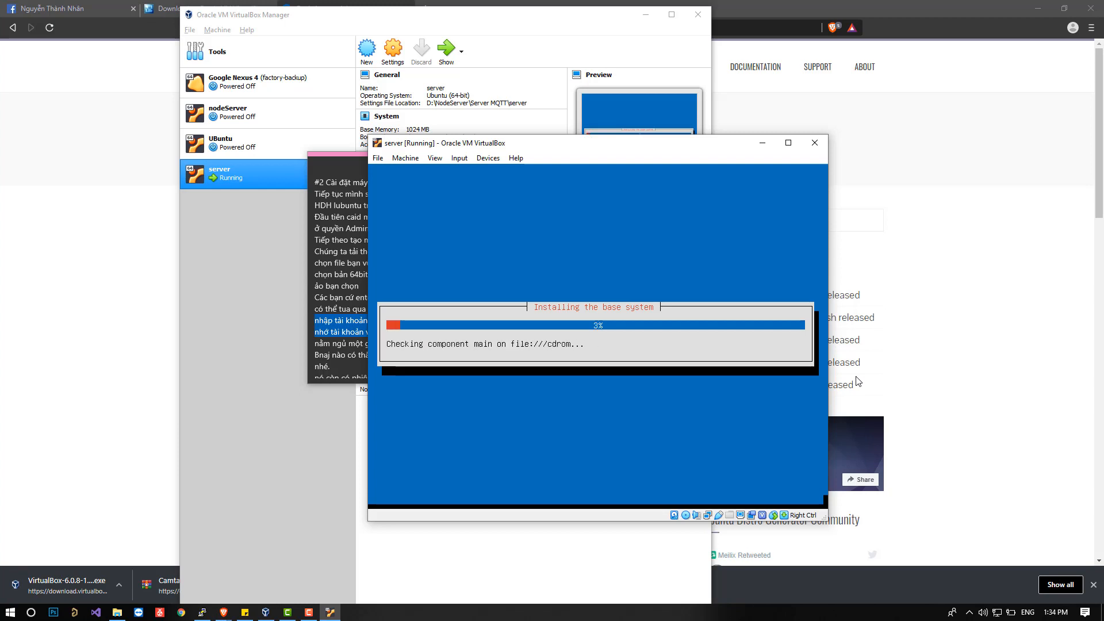
Highlight the line "nằm ngủ một giấc dậy chạy xọng là vừa =)))" in the sticky note.
left_click(245, 613)
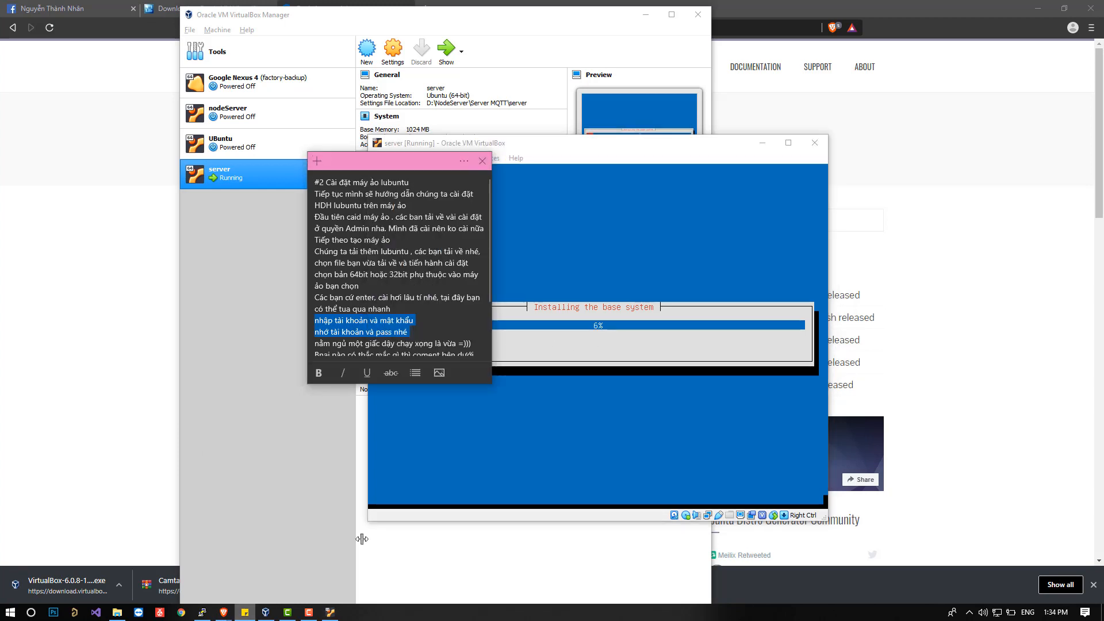
scroll(328, 322, "down", 1)
left_click_drag(314, 316, 316, 325)
scroll(329, 284, "down", 2)
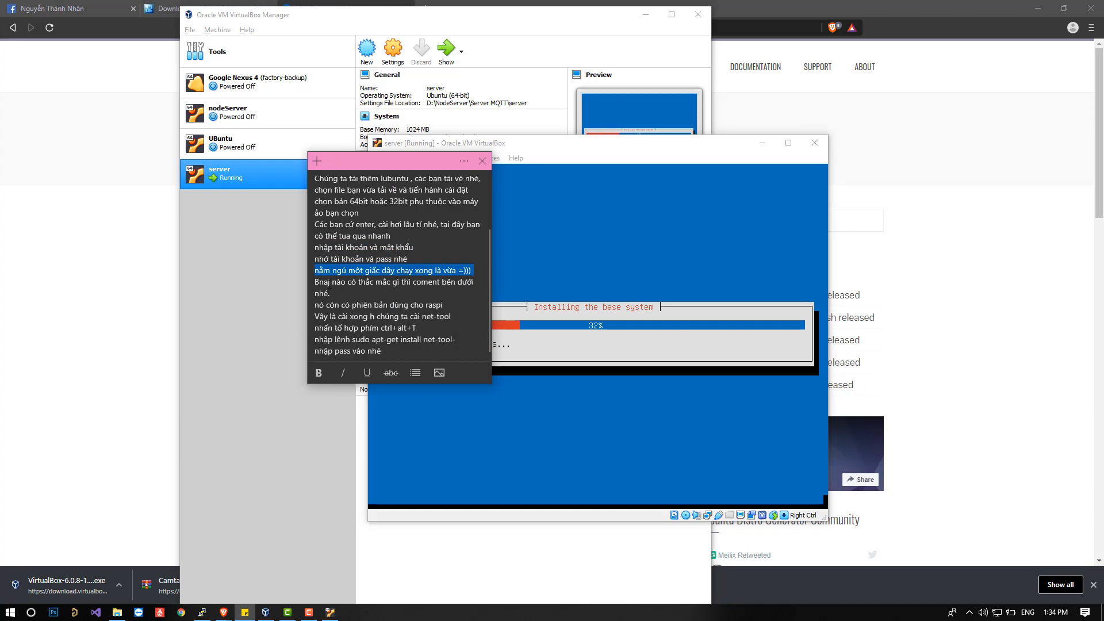
Return to the Lubuntu installer and continue with the HTTP proxy information left blank.
left_click(575, 154)
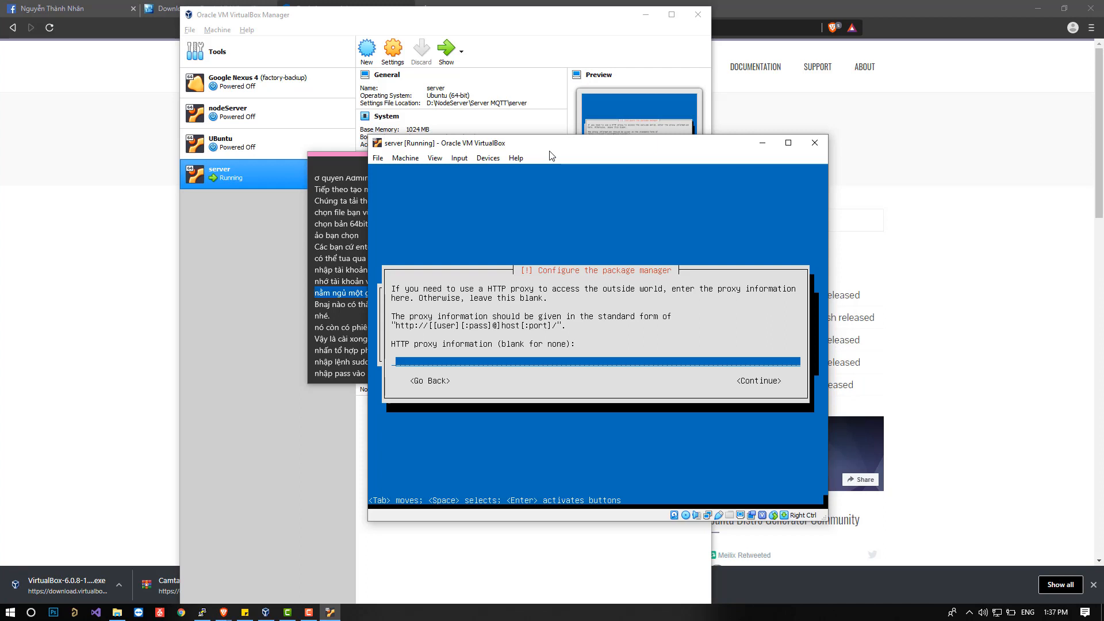
key("Tab")
key("Return")
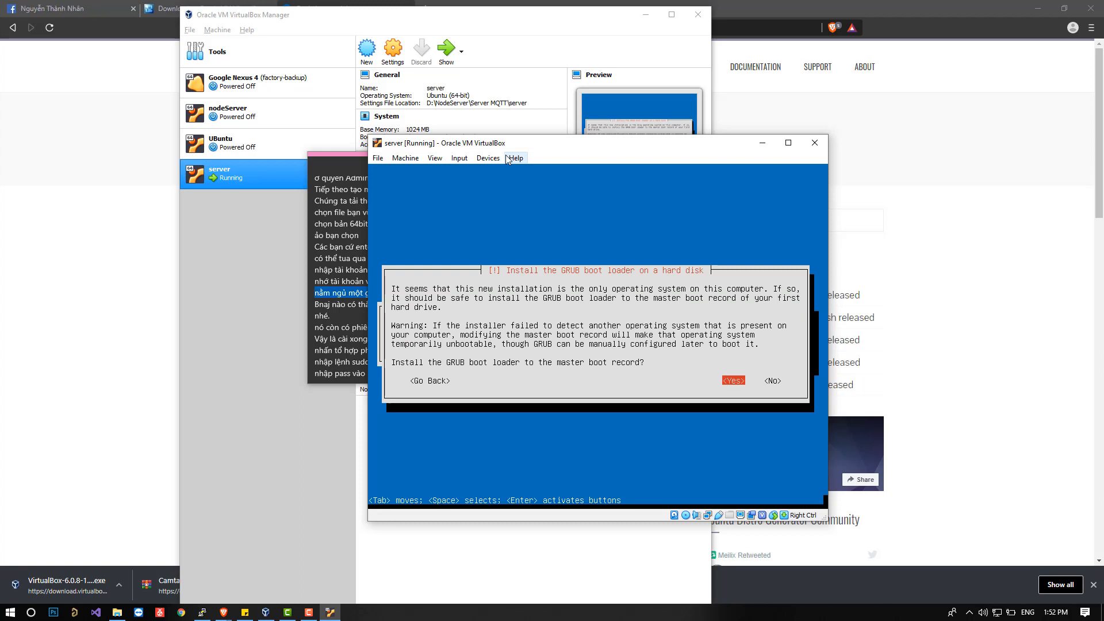
Install the GRUB boot loader to the master boot record and finish the installation with the system clock set to UTC.
key("Tab")
key("Left")
key("Return")
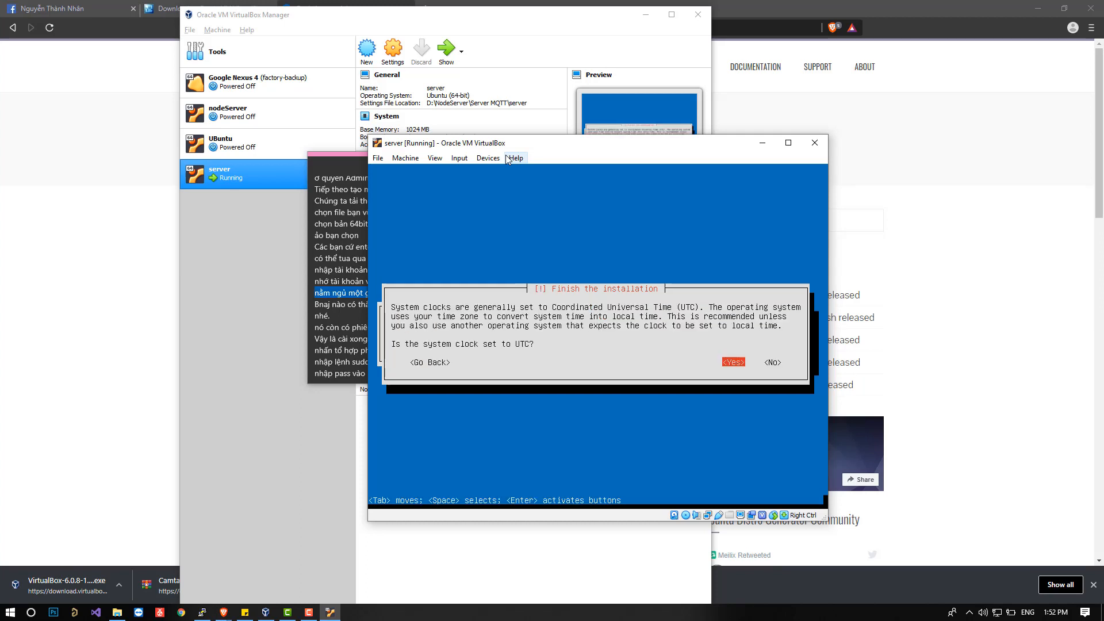
key("Return")
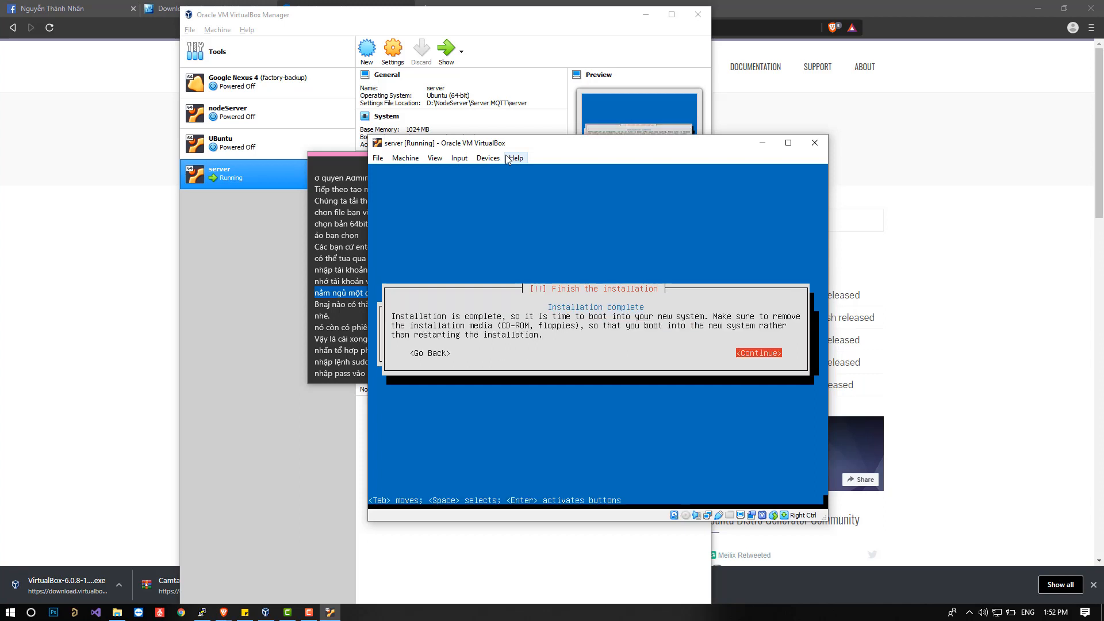
key("Return")
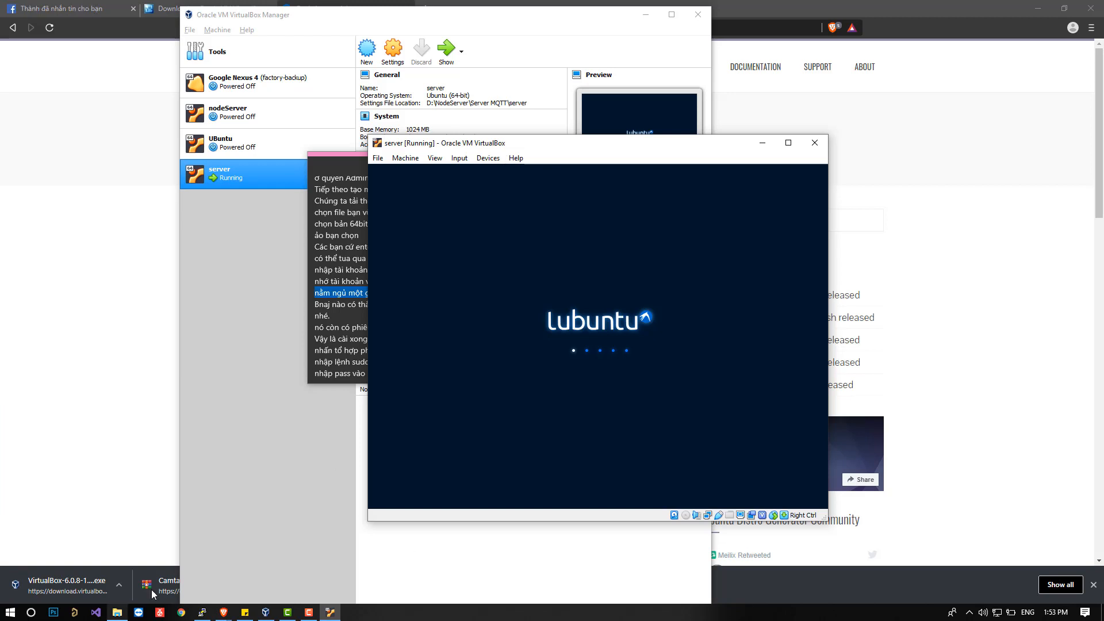
Delete the sticky note's closing lines, from the raspi version remark through the net-tool installation and password instructions.
left_click(244, 612)
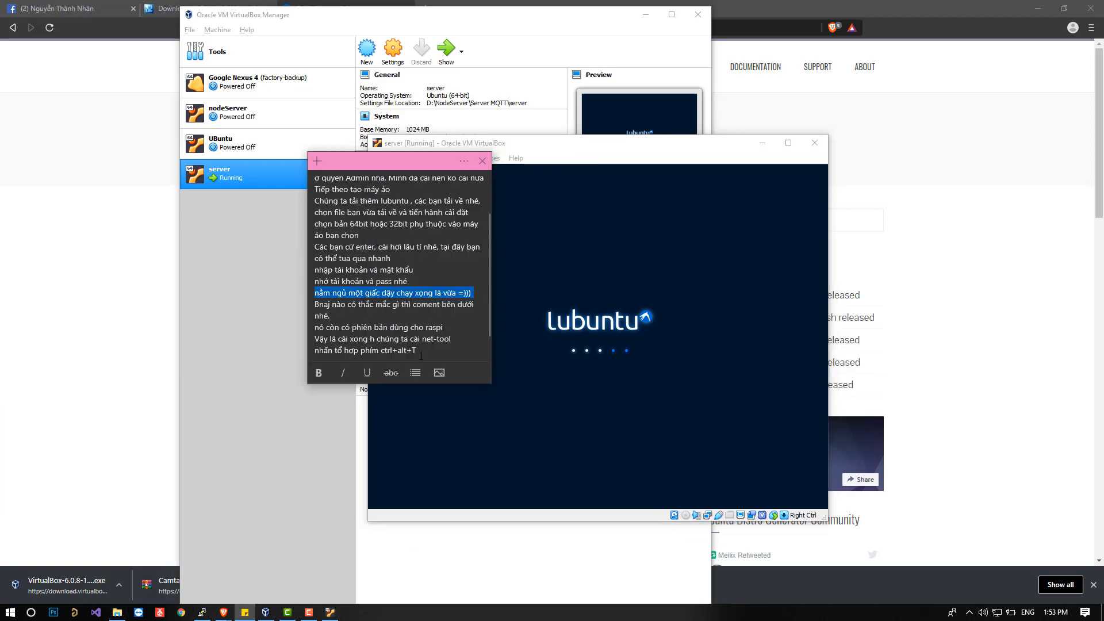
scroll(421, 356, "down", 1)
left_click_drag(420, 355, 279, 305)
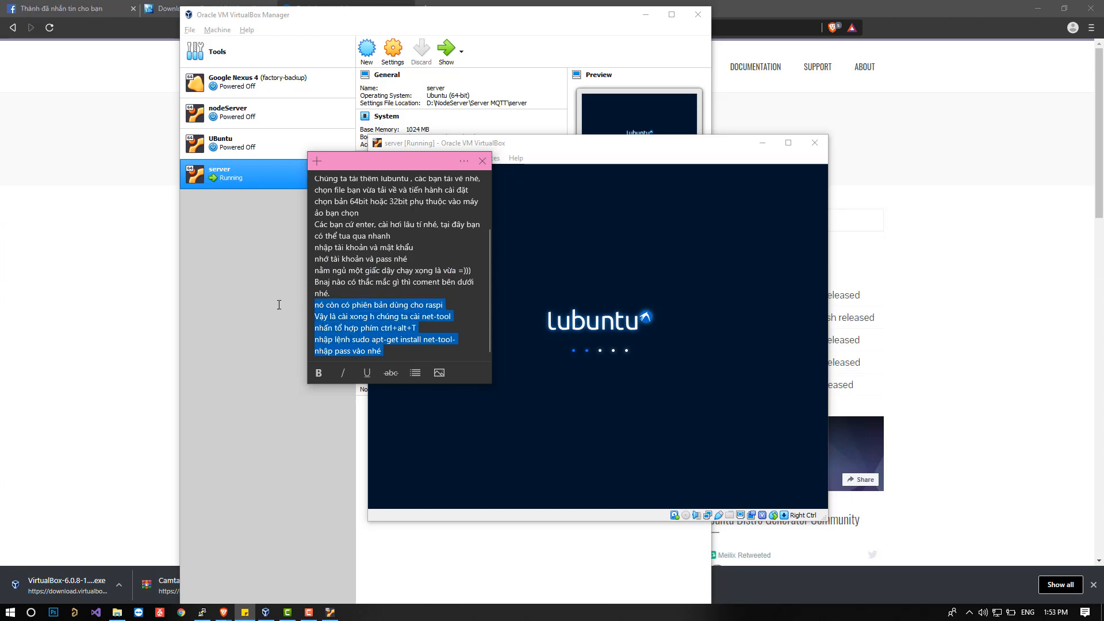
key("BackSpace")
left_click(338, 340)
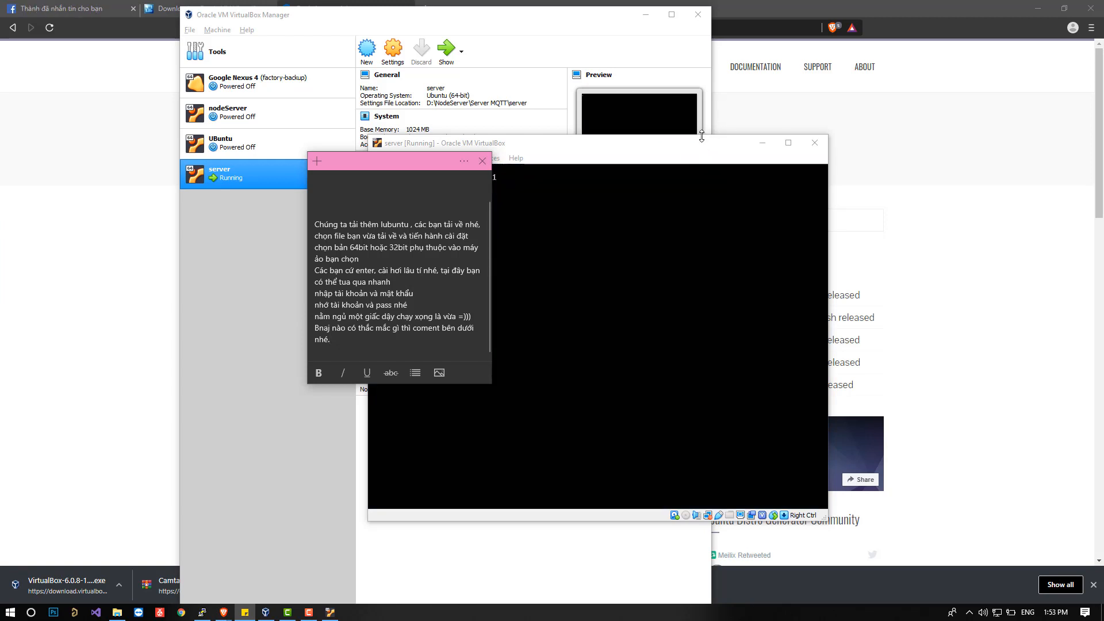
Return to the server virtual machine and log in to Lubuntu with the account password.
left_click(687, 157)
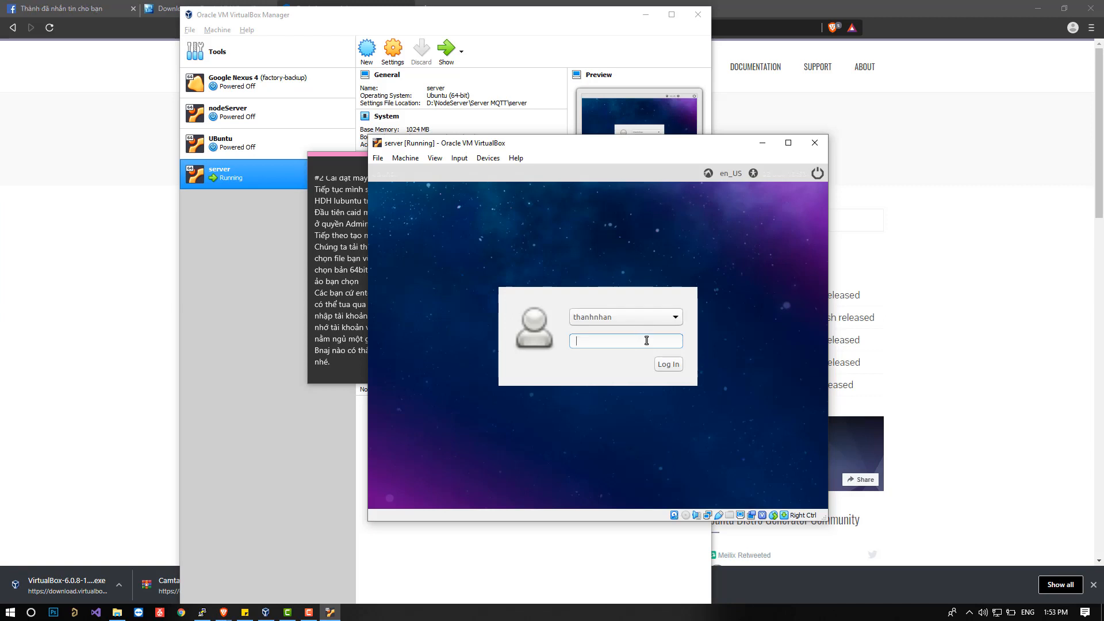
type("********")
key("Return")
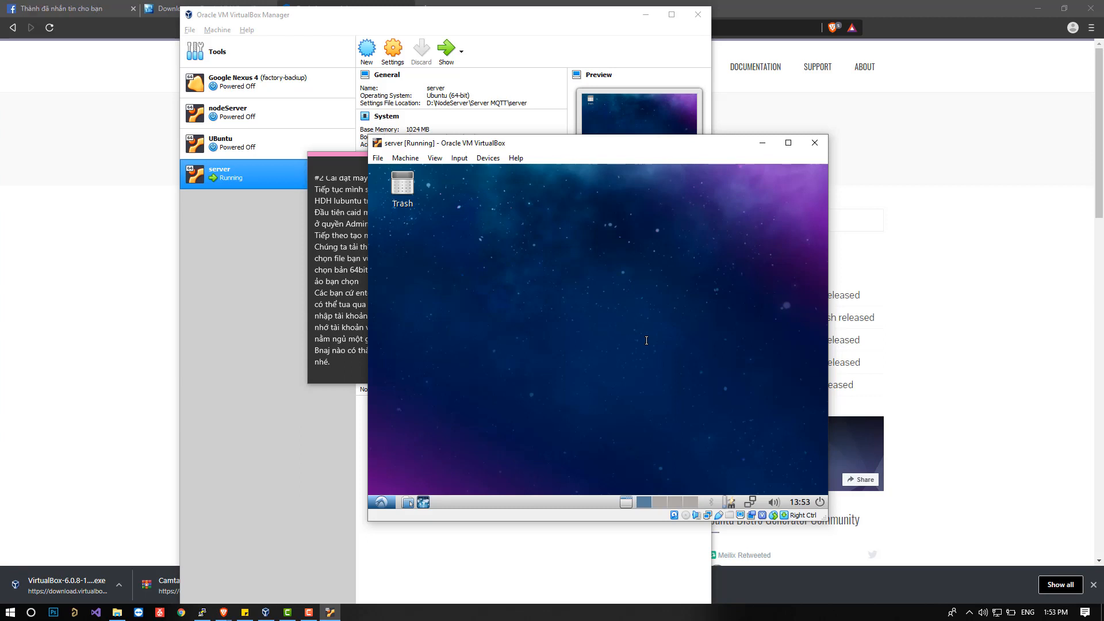
Launch Firefox Web Browser in Lubuntu and shift the virtual machine window slightly up and to the left.
right_click(645, 313)
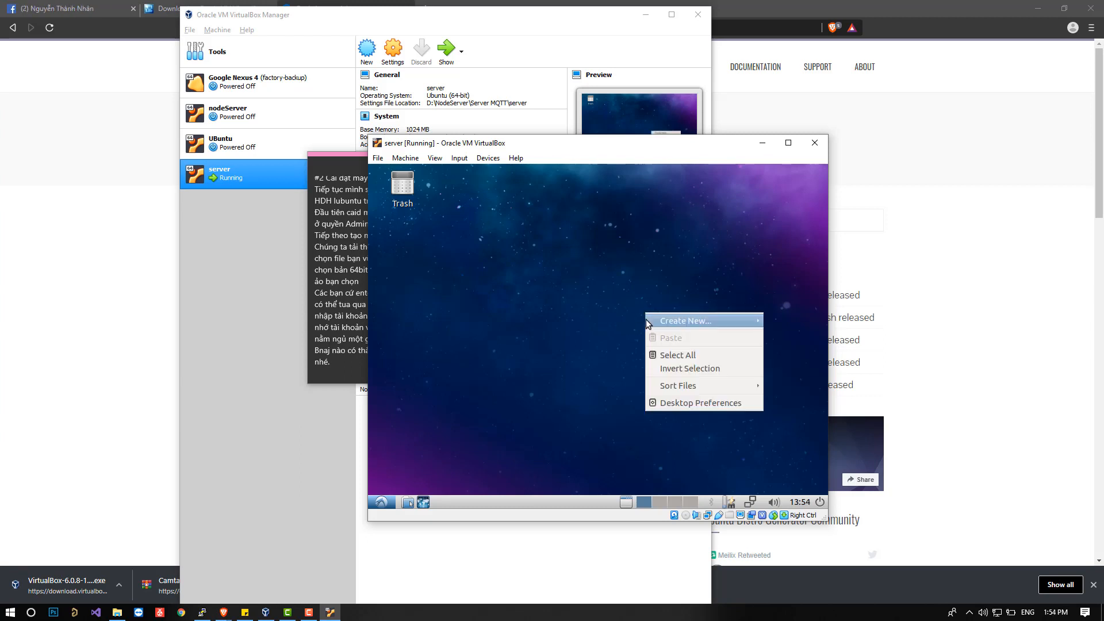
left_click(473, 418)
left_click(381, 502)
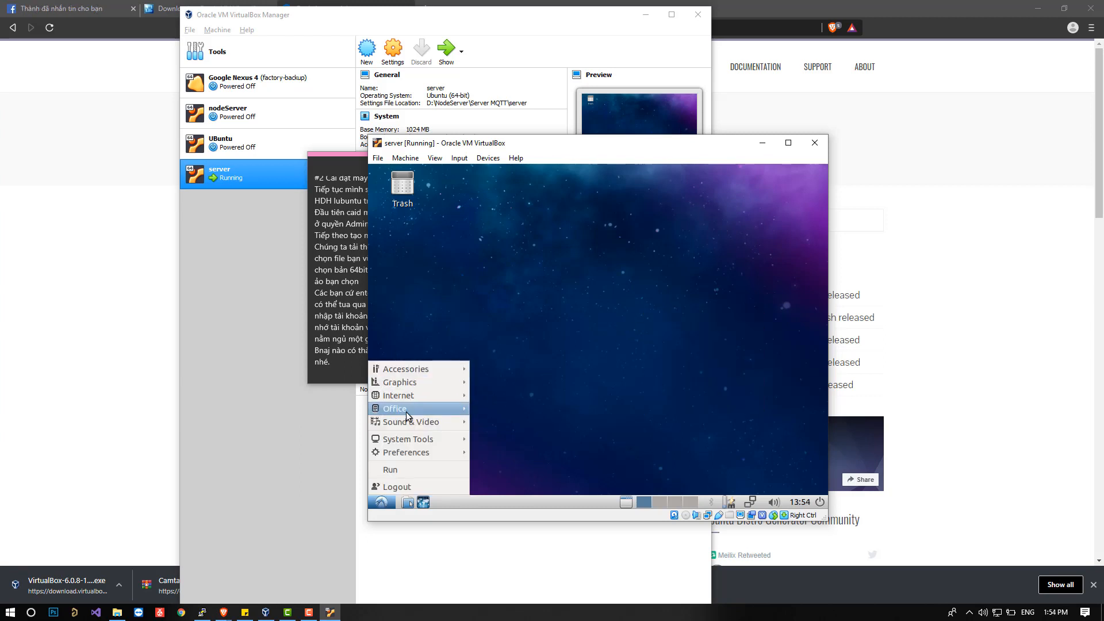
mouse_move(431, 401)
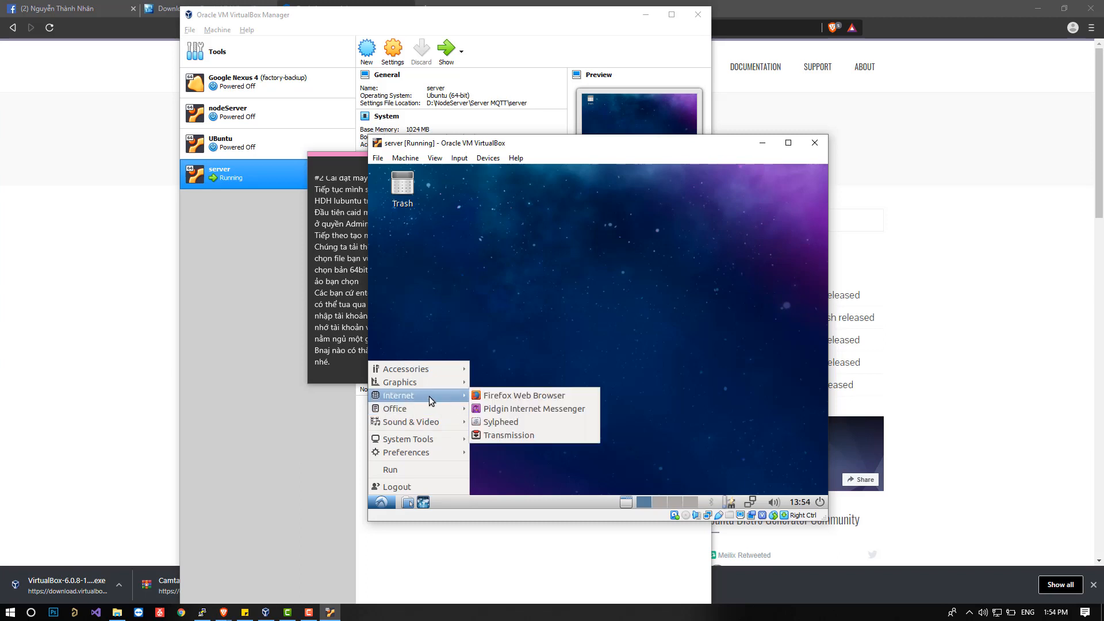
left_click(488, 397)
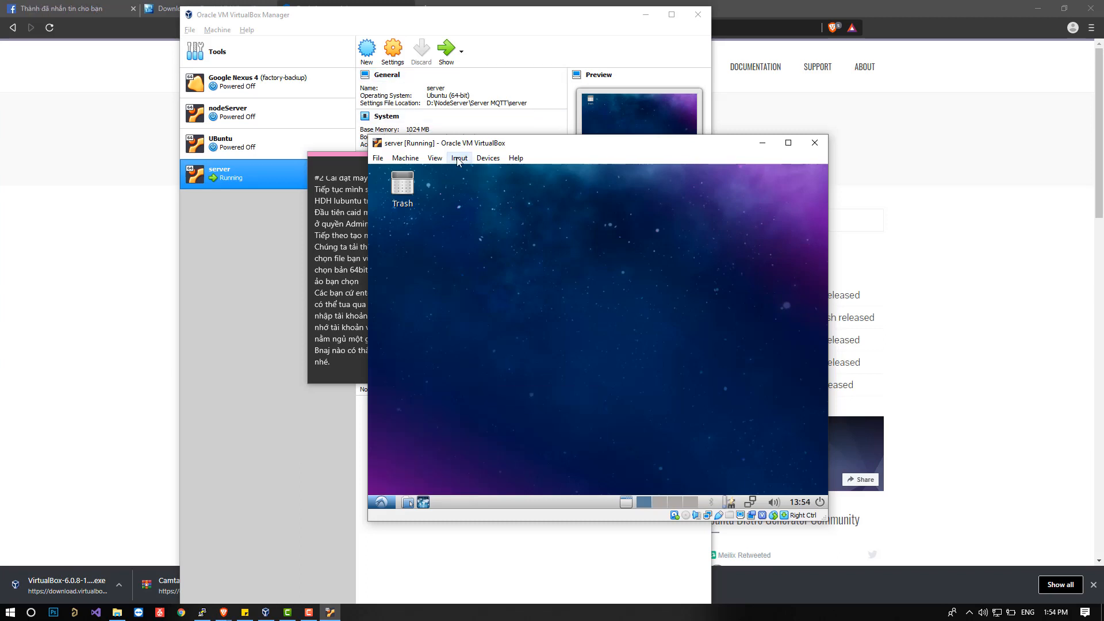
left_click_drag(480, 149, 444, 137)
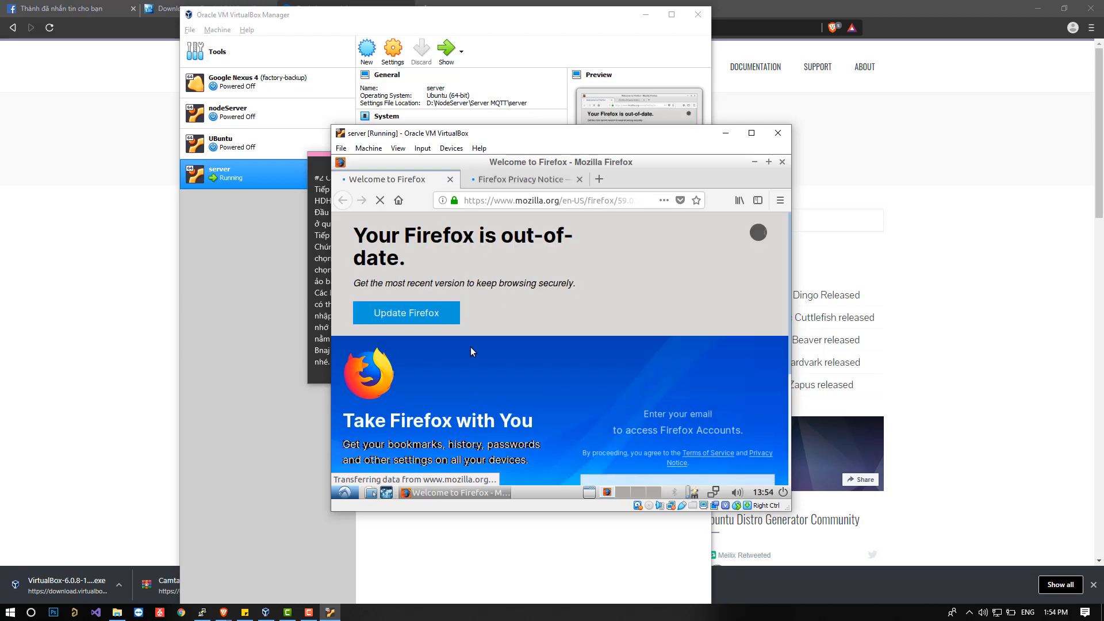
Look over the Firefox welcome page and a new tab, and close the browser with all its tabs.
scroll(470, 346, "down", 4)
scroll(471, 346, "up", 4)
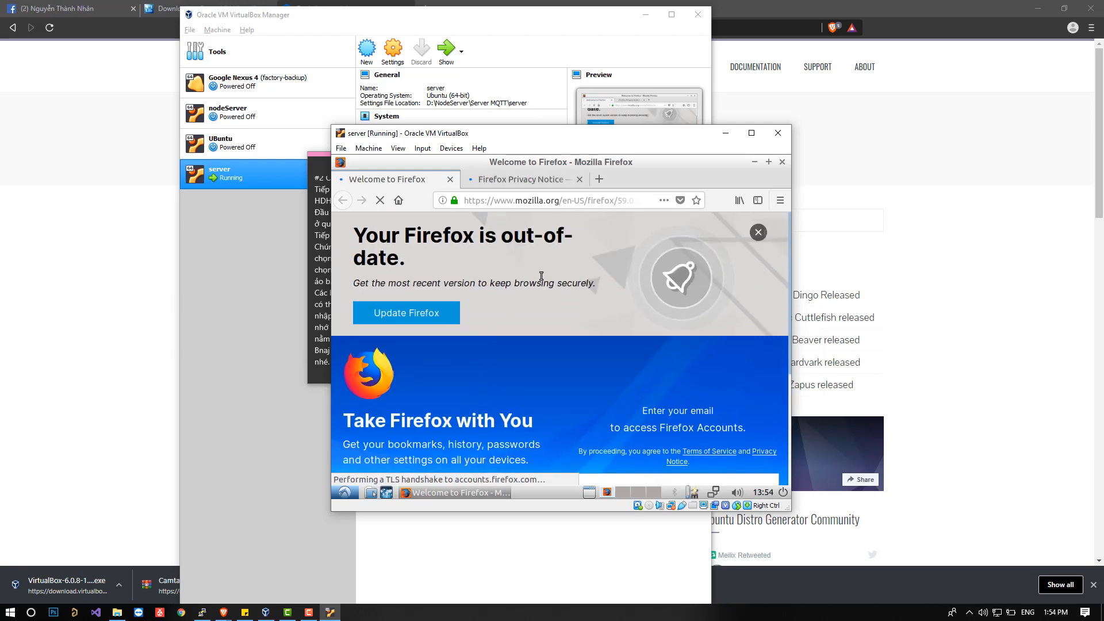
left_click(598, 178)
scroll(580, 287, "down", 3)
scroll(581, 305, "up", 3)
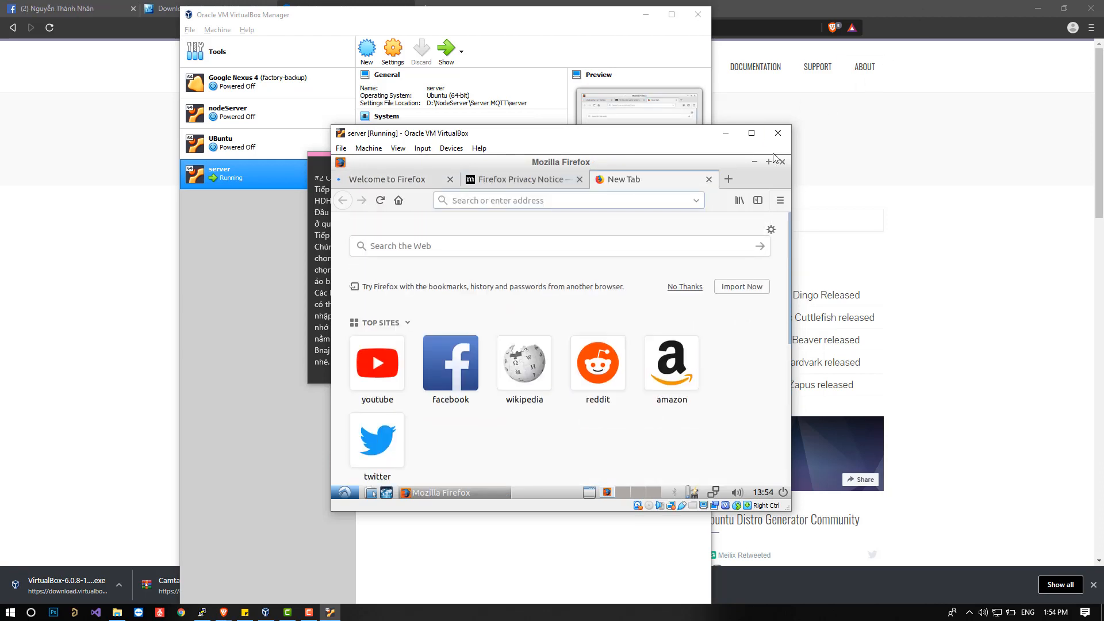
left_click(781, 162)
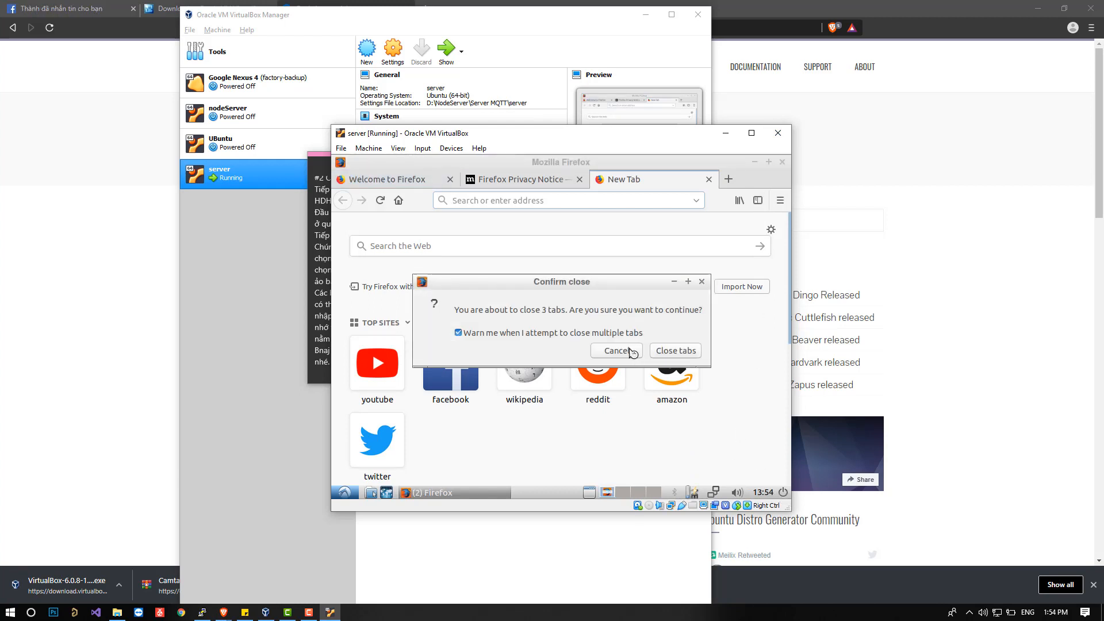
left_click(676, 351)
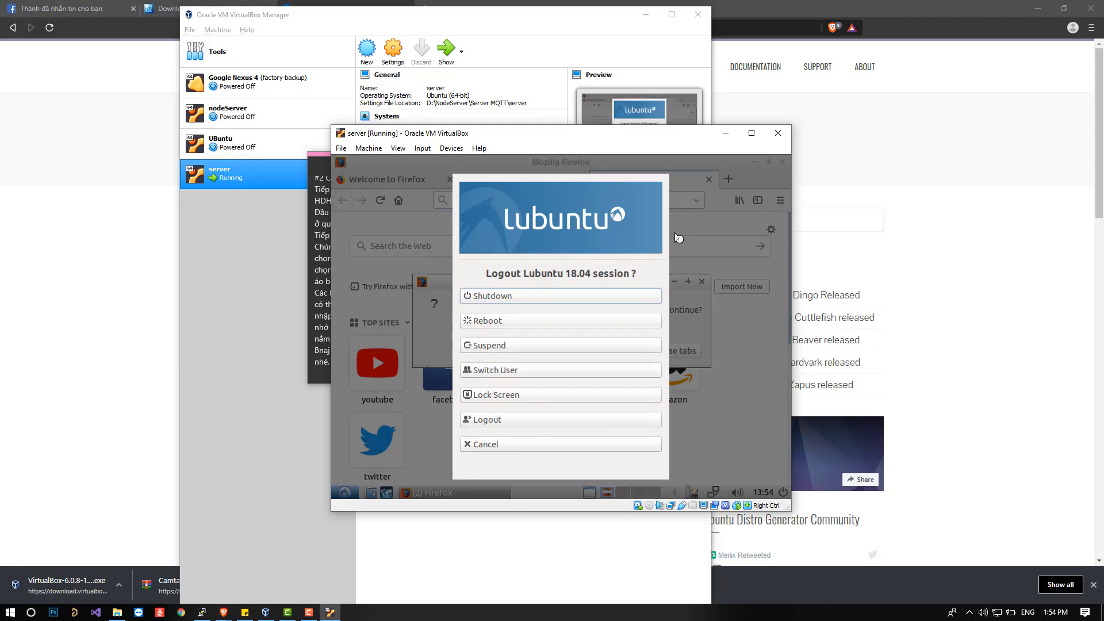
key("Escape")
Open Lubuntu's Task Manager and examine the CPU and memory usage of the running processes.
left_click(345, 492)
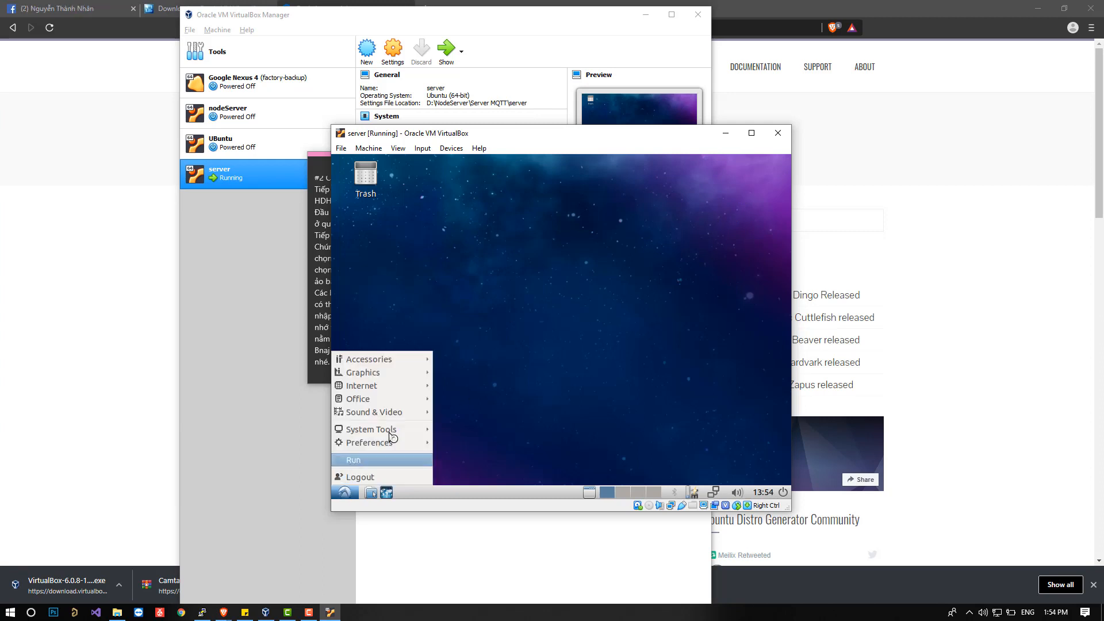
mouse_move(414, 361)
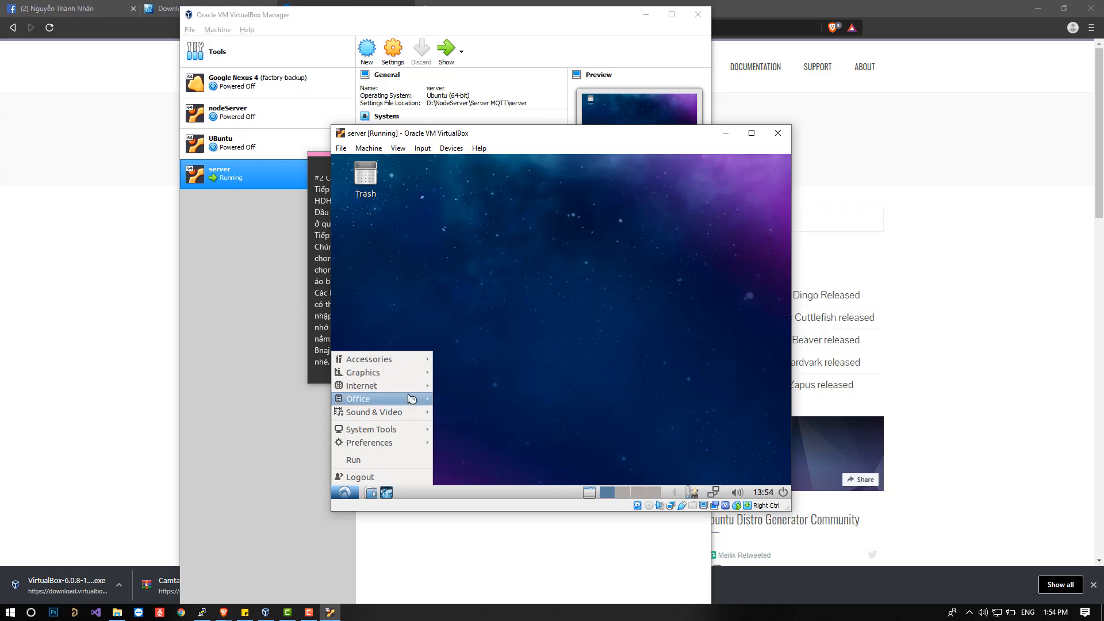
mouse_move(407, 432)
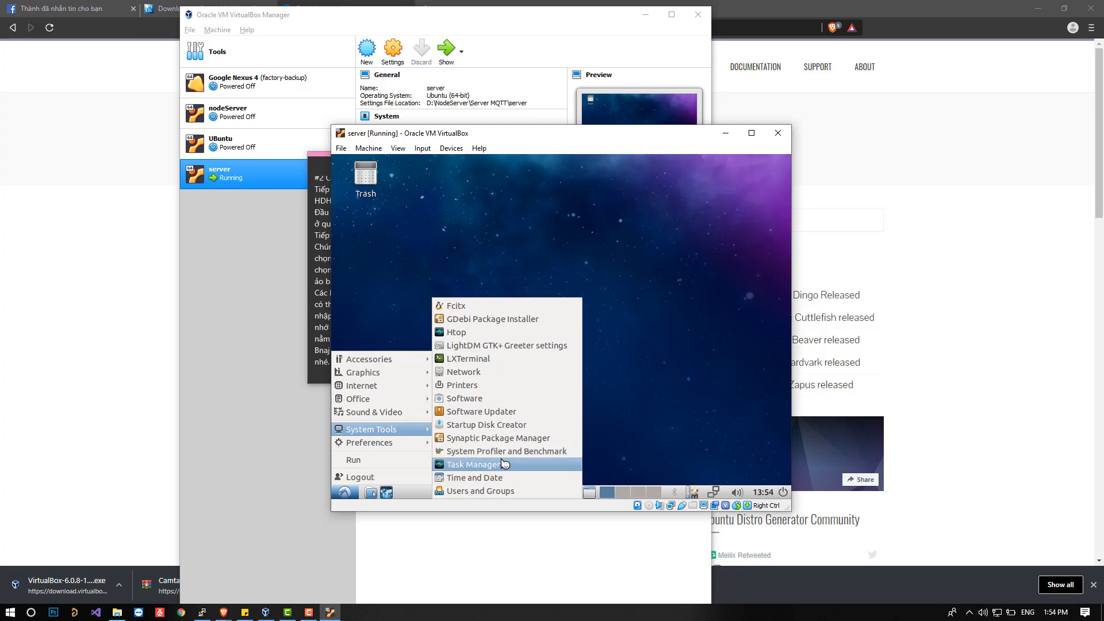
left_click(504, 465)
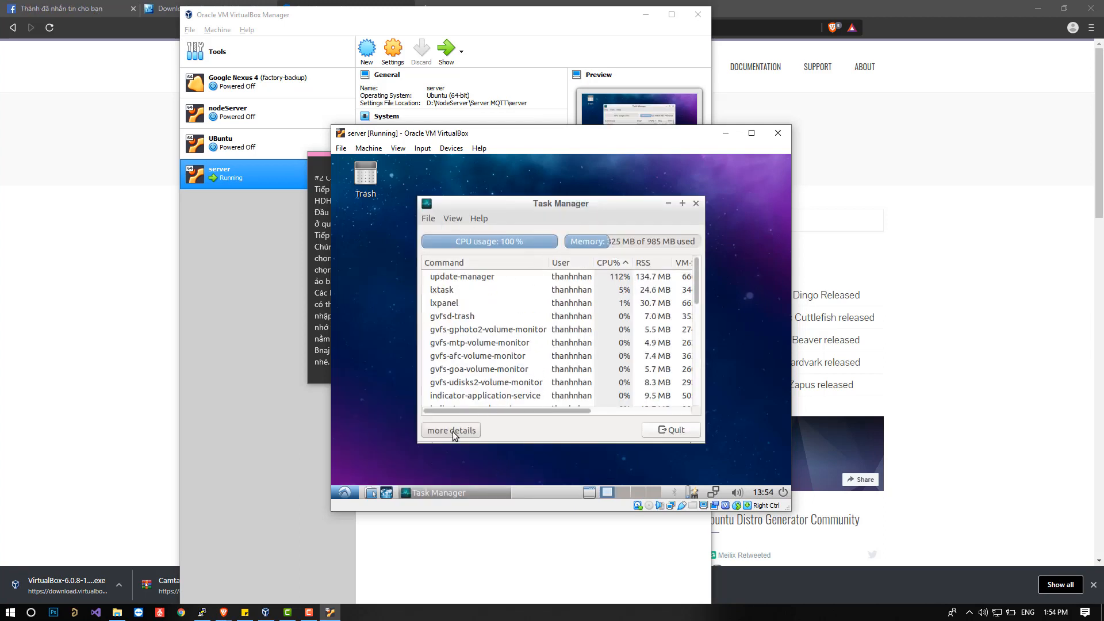
scroll(572, 369, "up", 1)
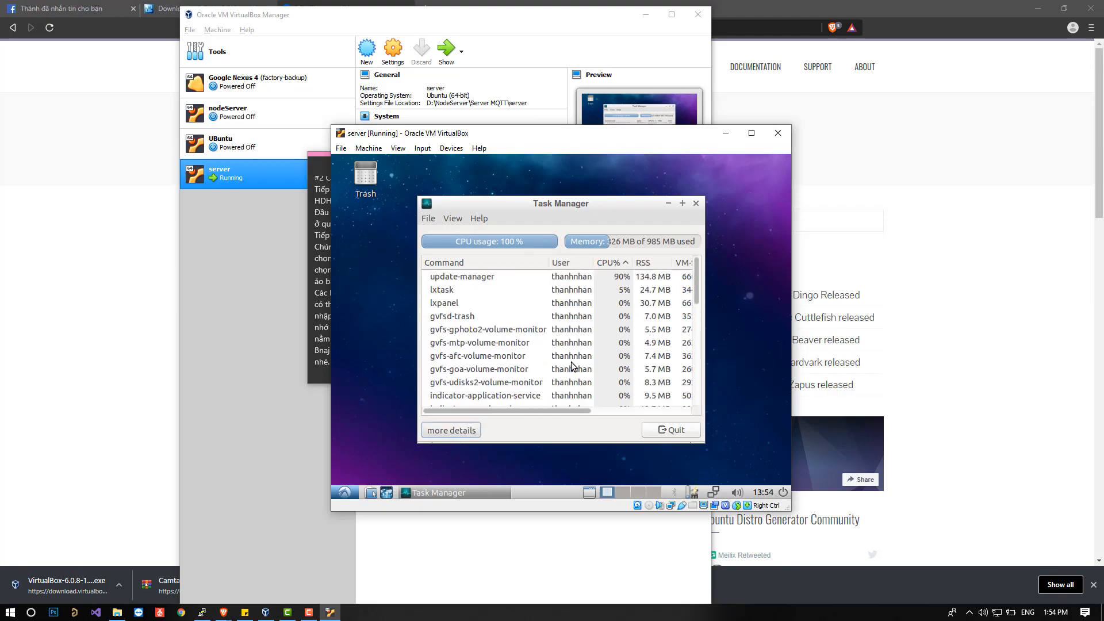